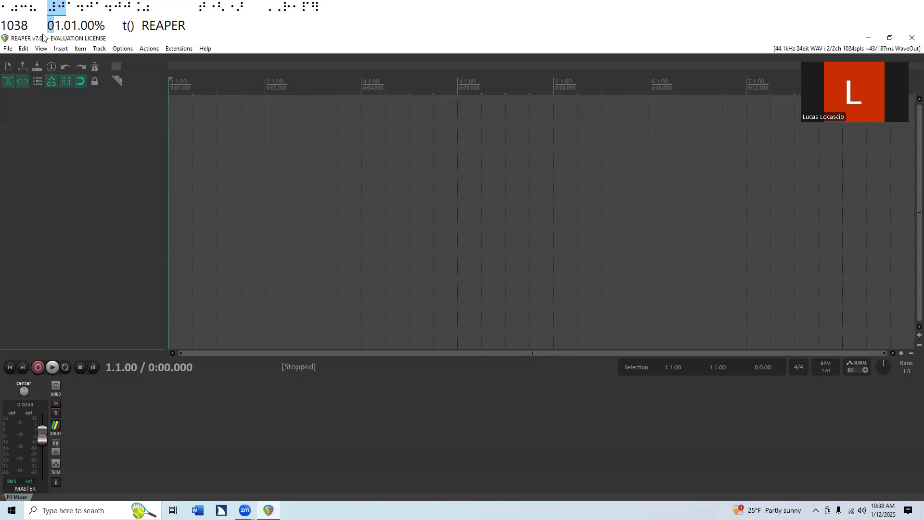
{"action": "key", "text": "alt+f"}
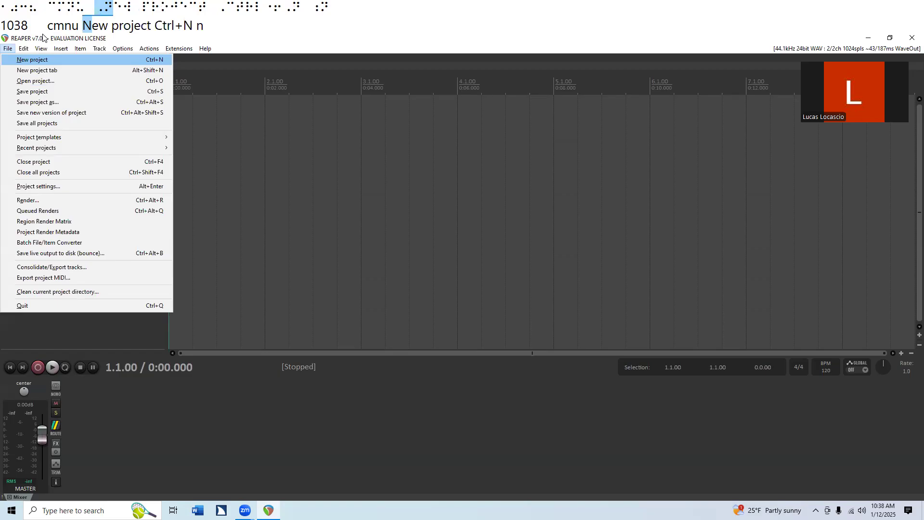
{"action": "key", "text": "Right"}
{"action": "key", "text": "Right"}
{"action": "key", "text": "Right"}
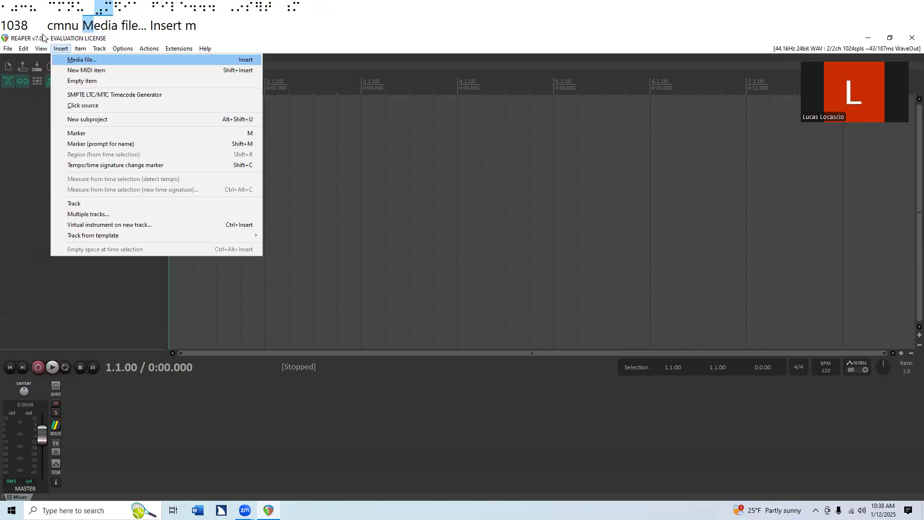
{"action": "key", "text": "Return"}
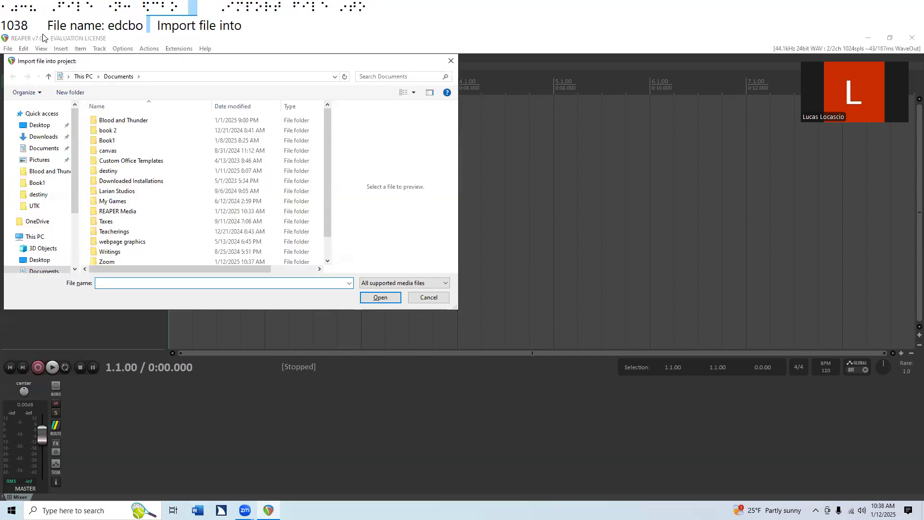
{"action": "key", "text": "shift+Tab"}
{"action": "key", "text": "shift+Tab"}
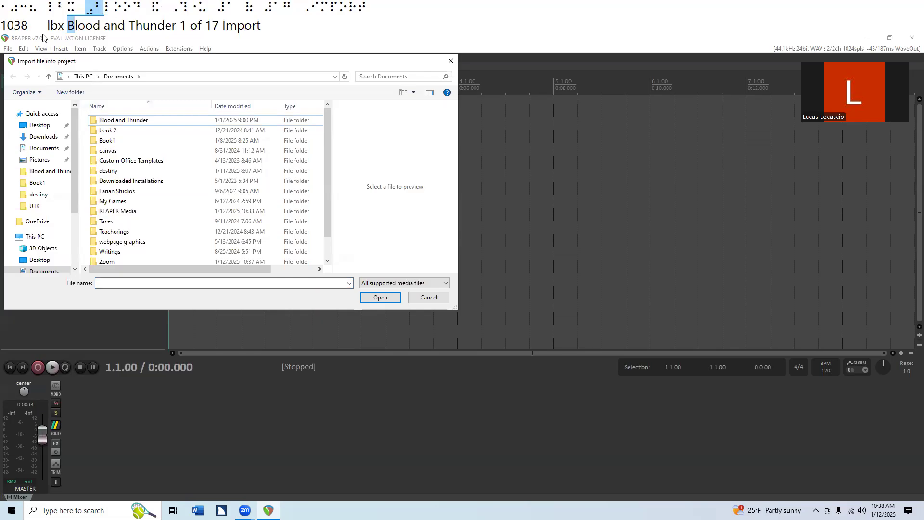
{"action": "key", "text": "End"}
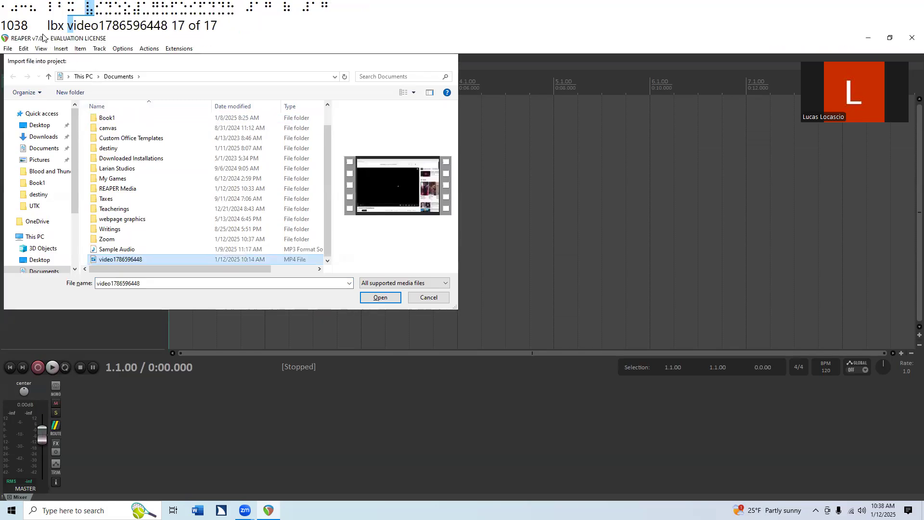
{"action": "key", "text": "Return"}
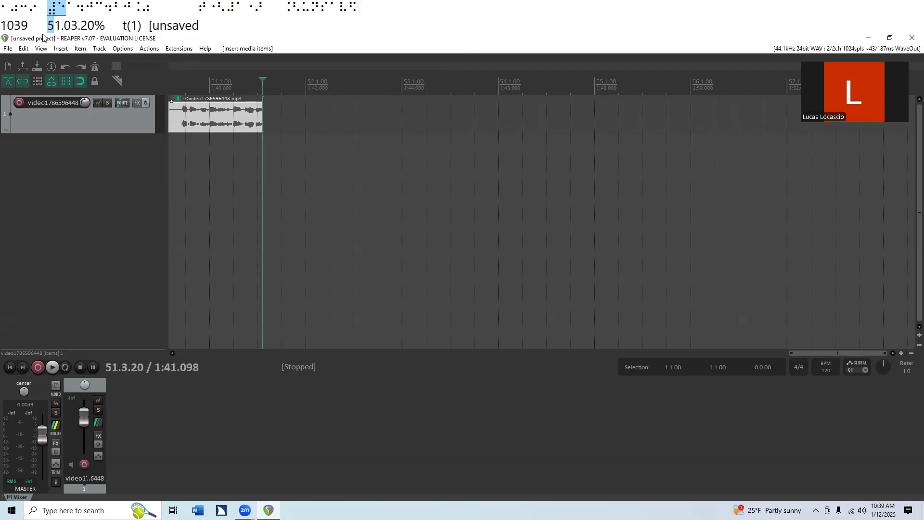
Step: Select the imported video's track and set the ruler's time unit to Minutes:Seconds
{"action": "key", "text": "Down"}
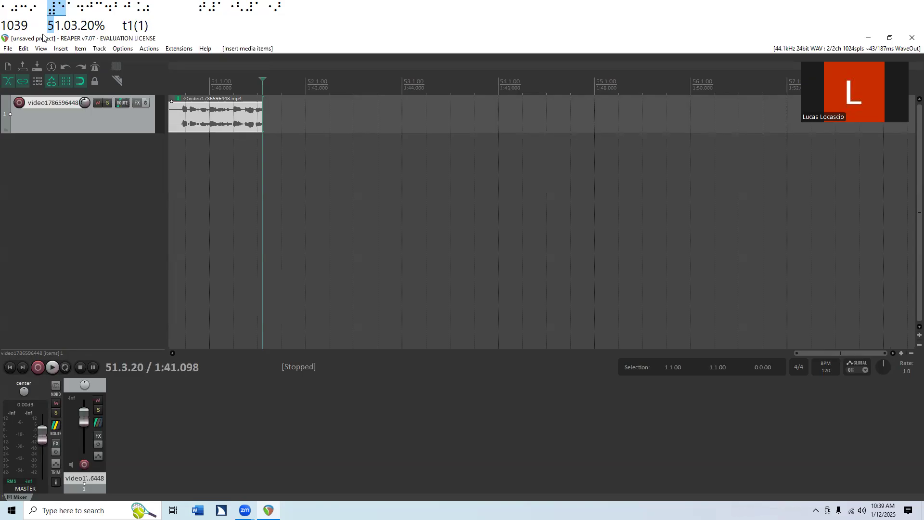
{"action": "key", "text": "alt+v"}
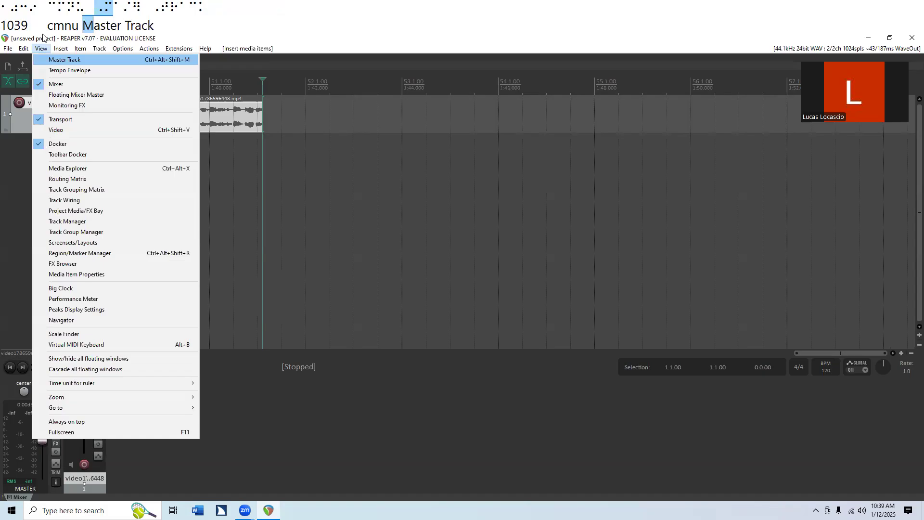
{"action": "key", "text": "f"}
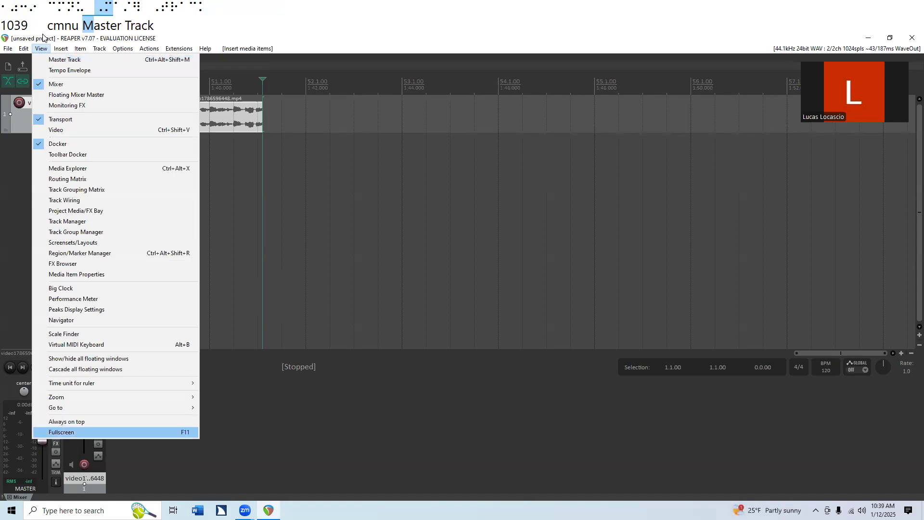
{"action": "key", "text": "Up"}
{"action": "key", "text": "Up"}
{"action": "key", "text": "Up"}
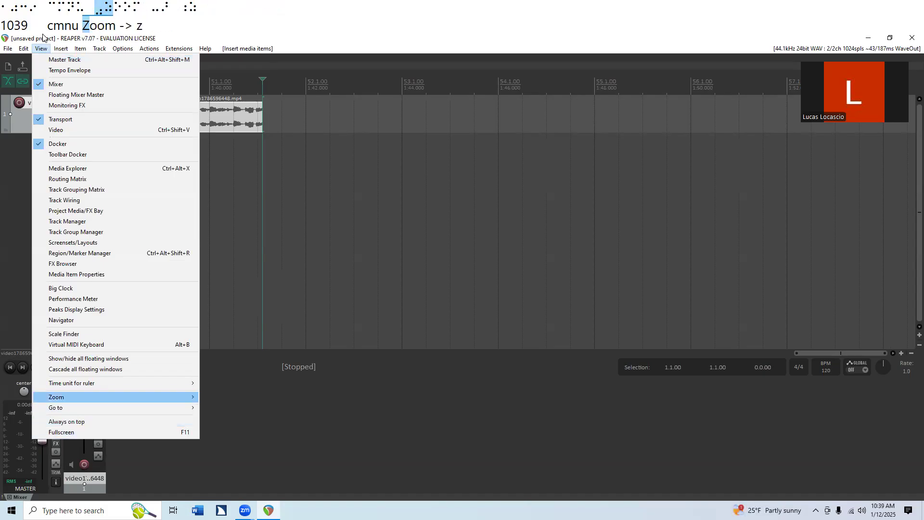
{"action": "key", "text": "Up"}
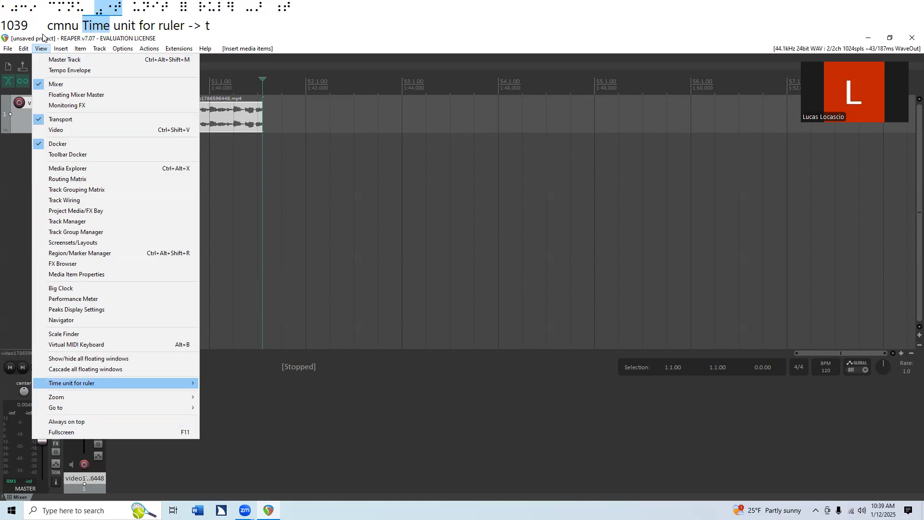
{"action": "key", "text": "Right"}
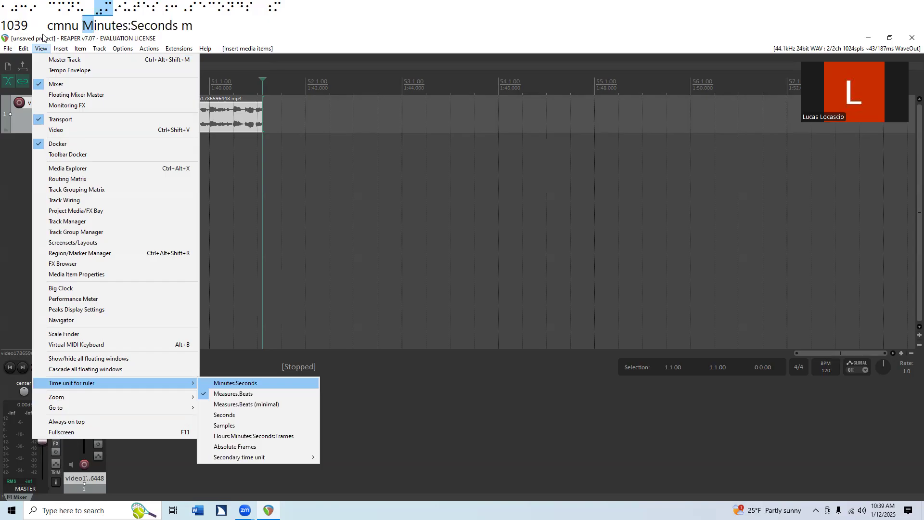
{"action": "key", "text": "Return"}
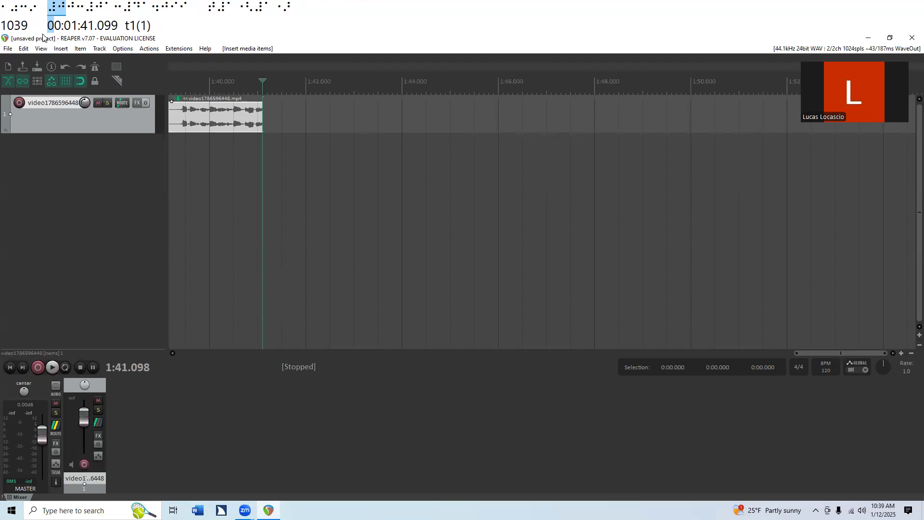
Step: Play the clip from its beginning and again from the 4-second mark to check its opening
{"action": "key", "text": "Home"}
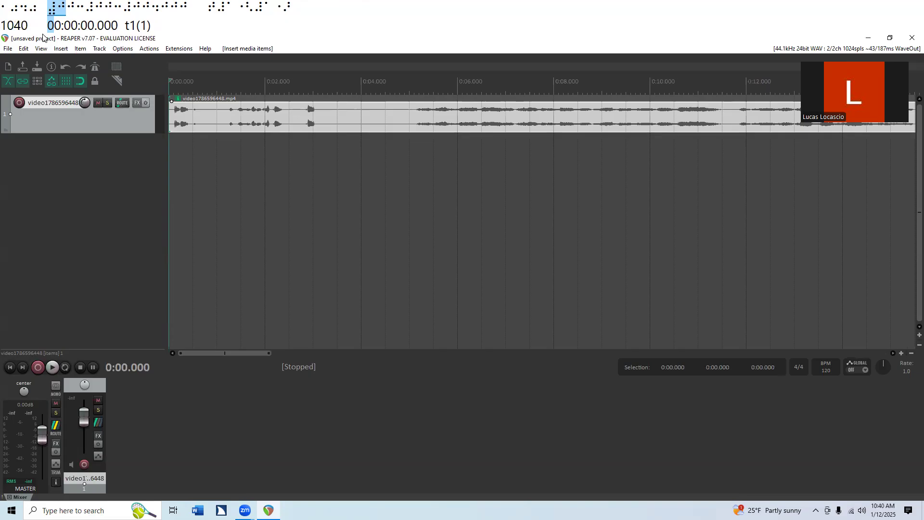
{"action": "key", "text": "space"}
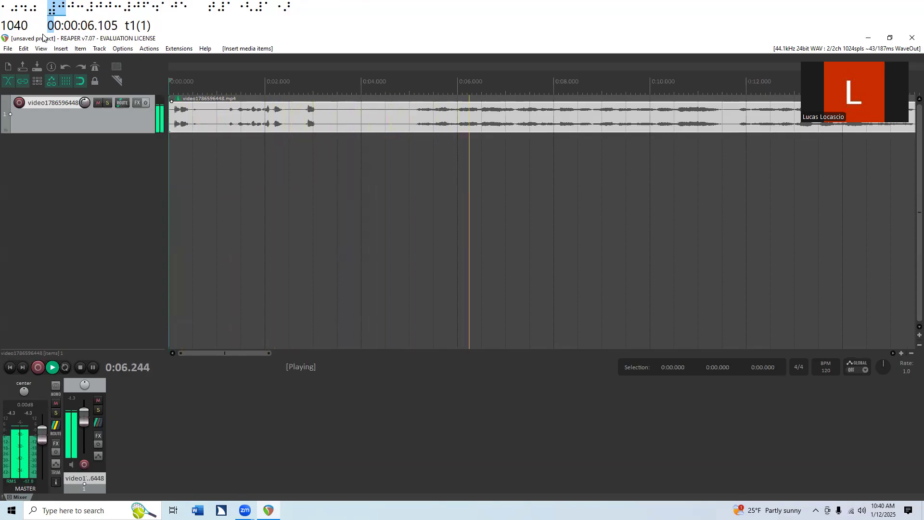
{"action": "key", "text": "space"}
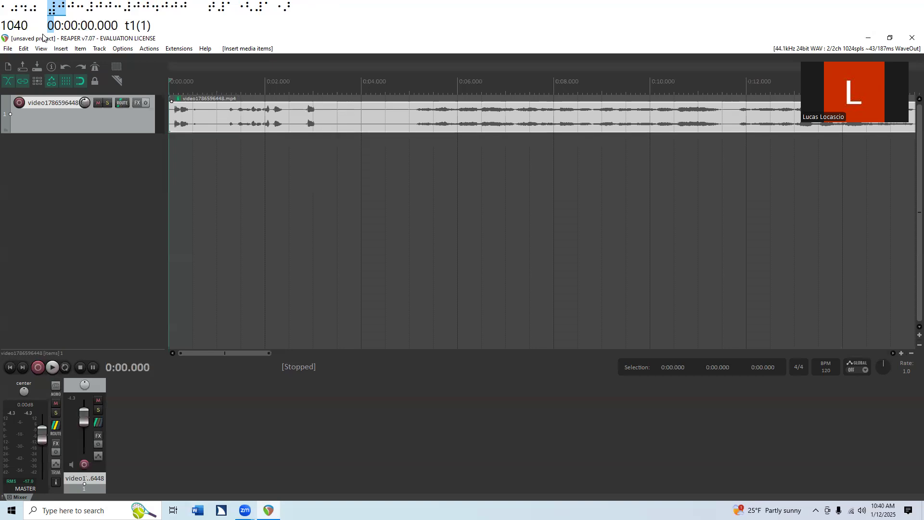
{"action": "key", "text": "Page_Down"}
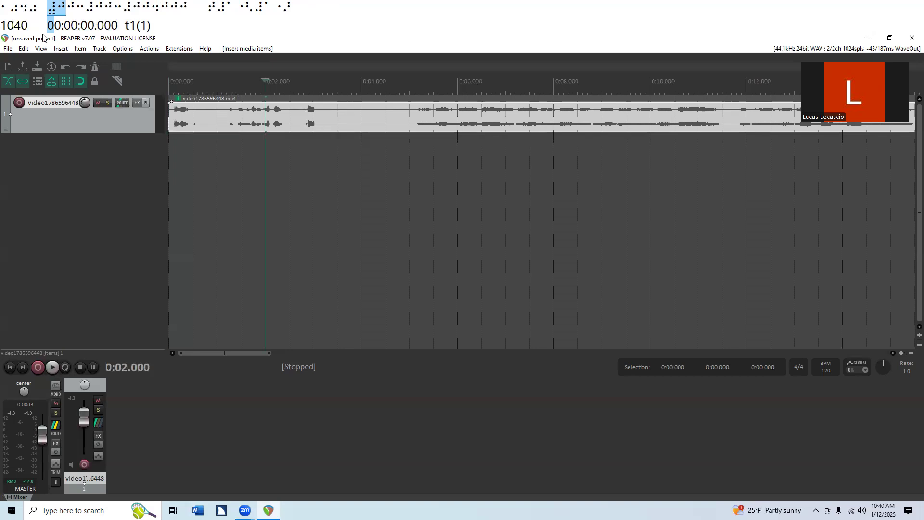
{"action": "key", "text": "Page_Down"}
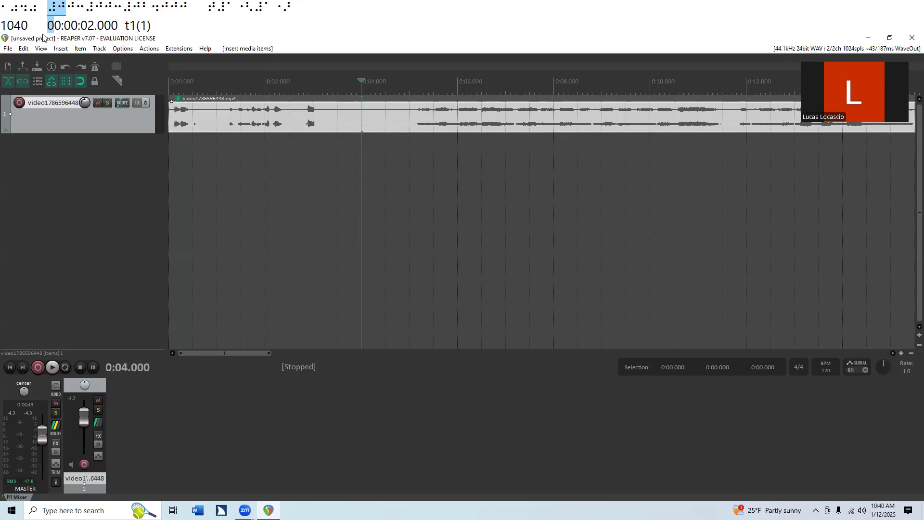
{"action": "key", "text": "space"}
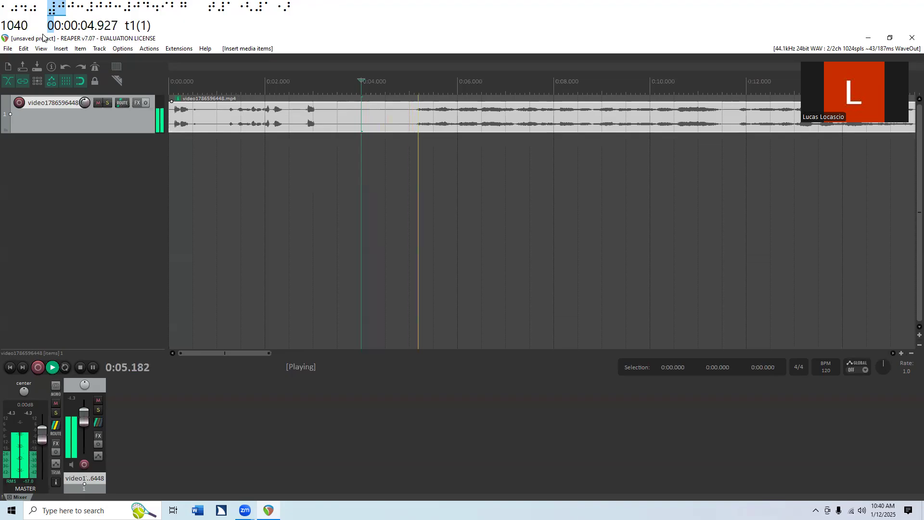
{"action": "key", "text": "space"}
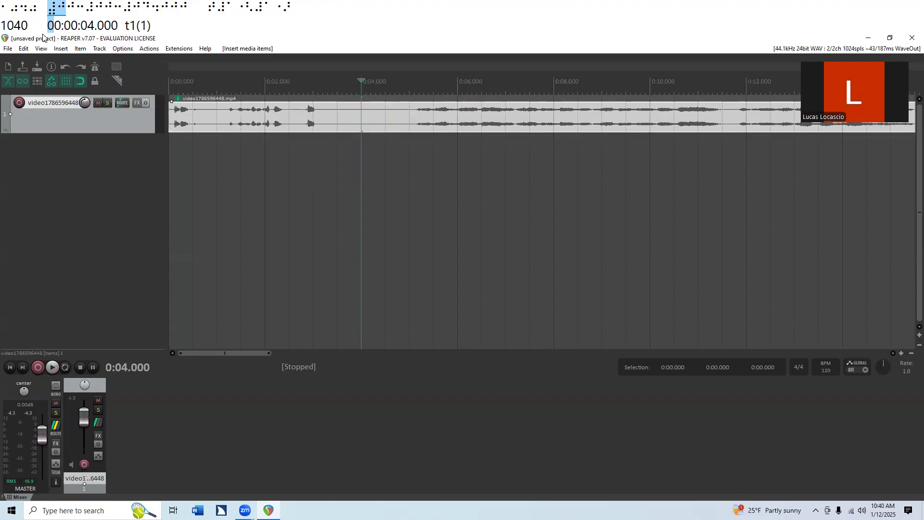
Step: Make a time selection from the start of the clip to 0:04.020
{"action": "key", "text": "Home"}
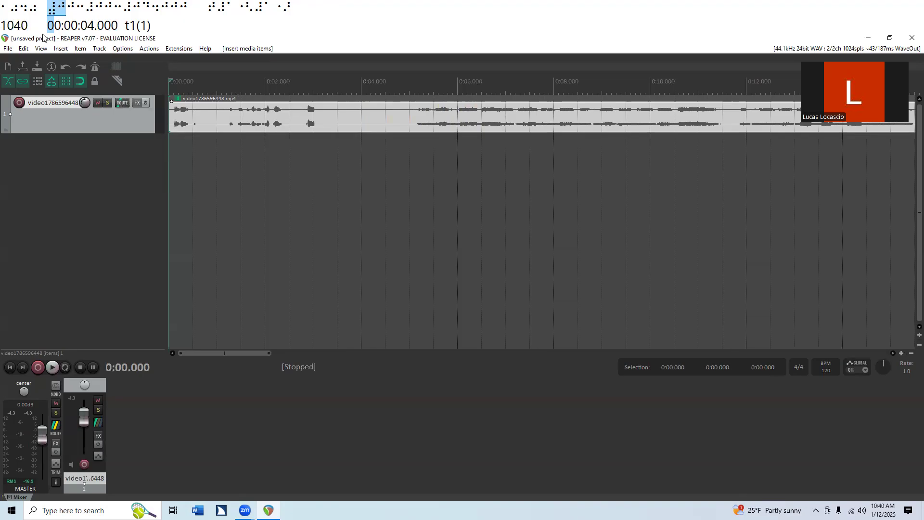
{"action": "key", "text": "bracketleft"}
{"action": "key", "text": "Page_Down"}
{"action": "key", "text": "Page_Down"}
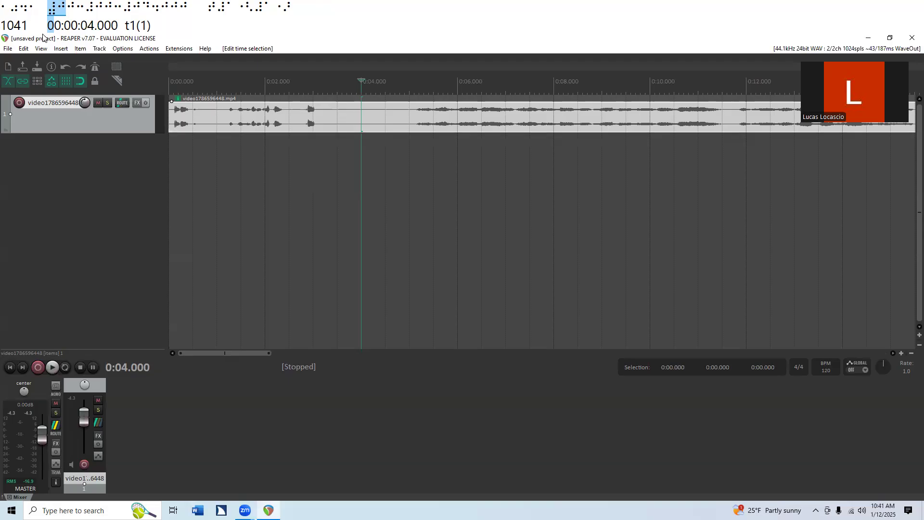
{"action": "key", "text": "Right"}
{"action": "key", "text": "Right"}
{"action": "key", "text": "shift+Home"}
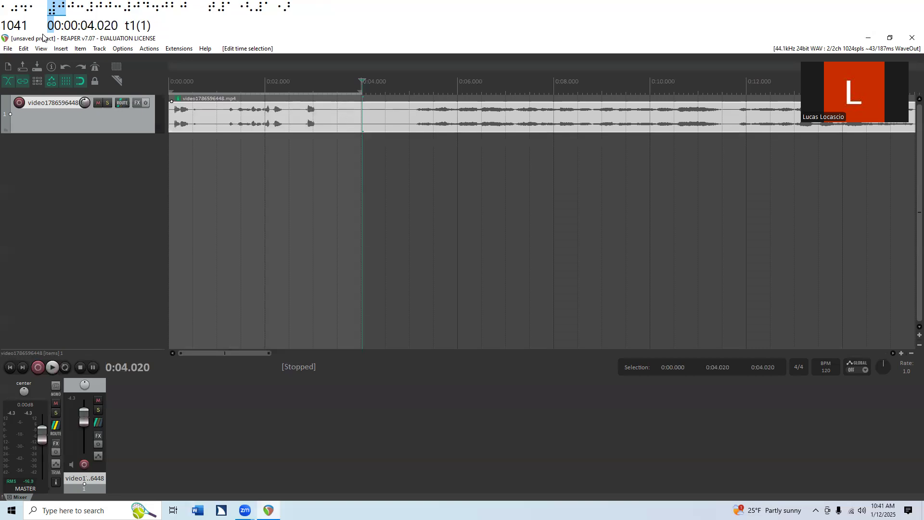
Step: Split the clip at the time selection and delete its opening piece, checking the result by playback from the project start
{"action": "key", "text": "shift+s"}
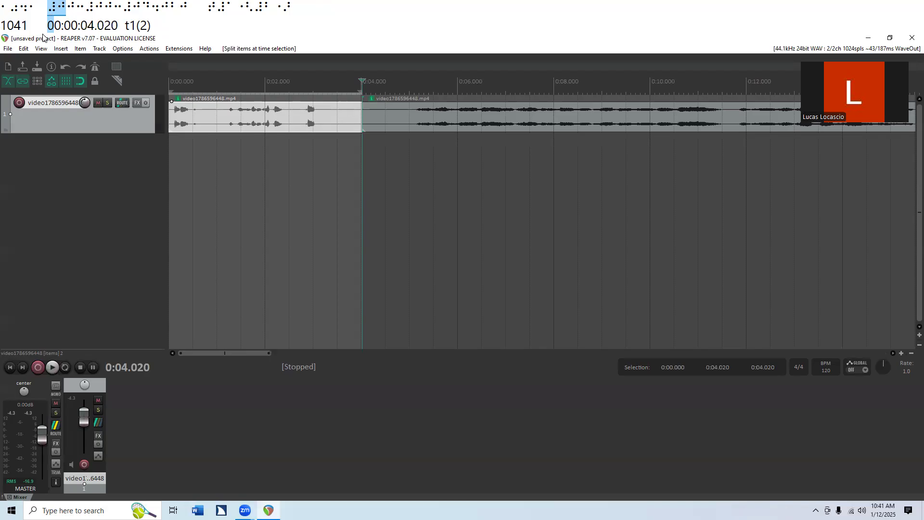
{"action": "key", "text": "ctrl+Right"}
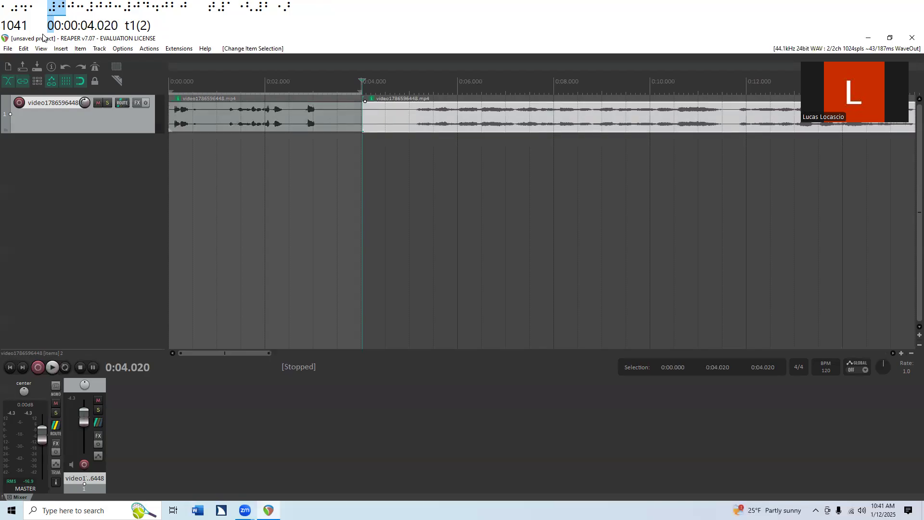
{"action": "key", "text": "ctrl+Left"}
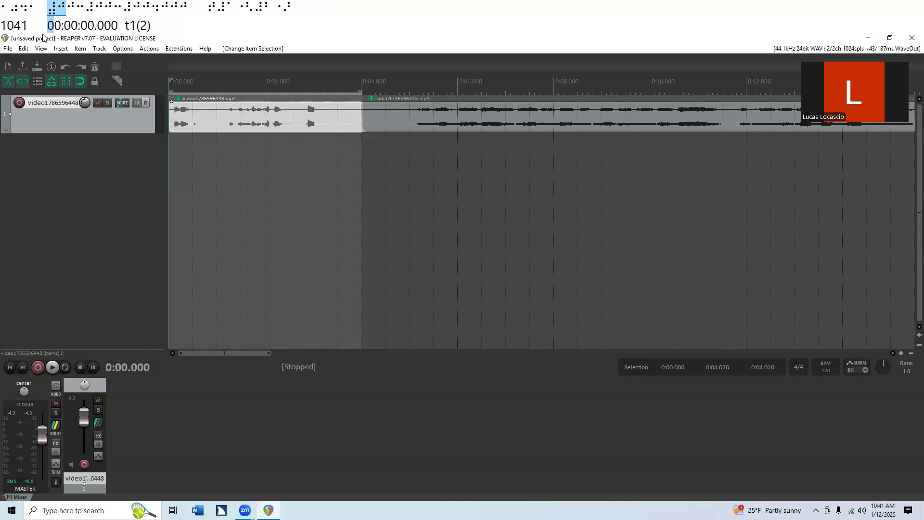
{"action": "key", "text": "Delete"}
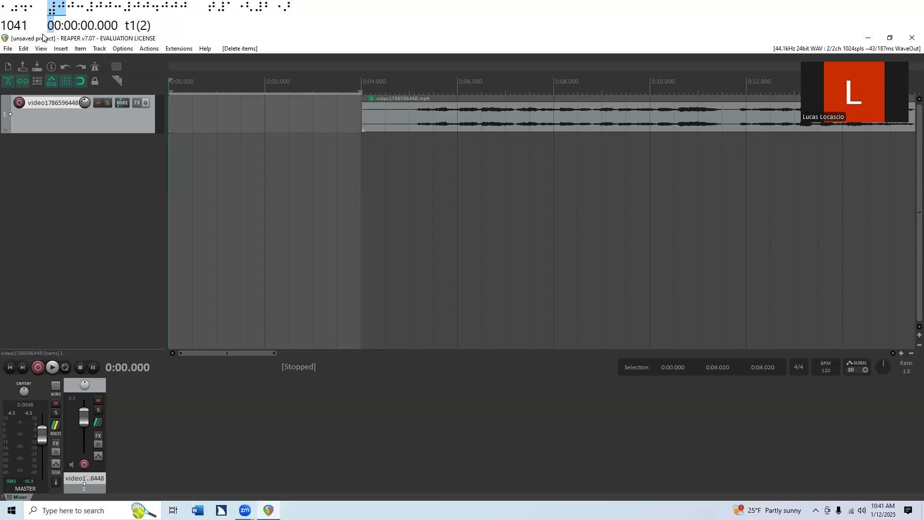
{"action": "key", "text": "space"}
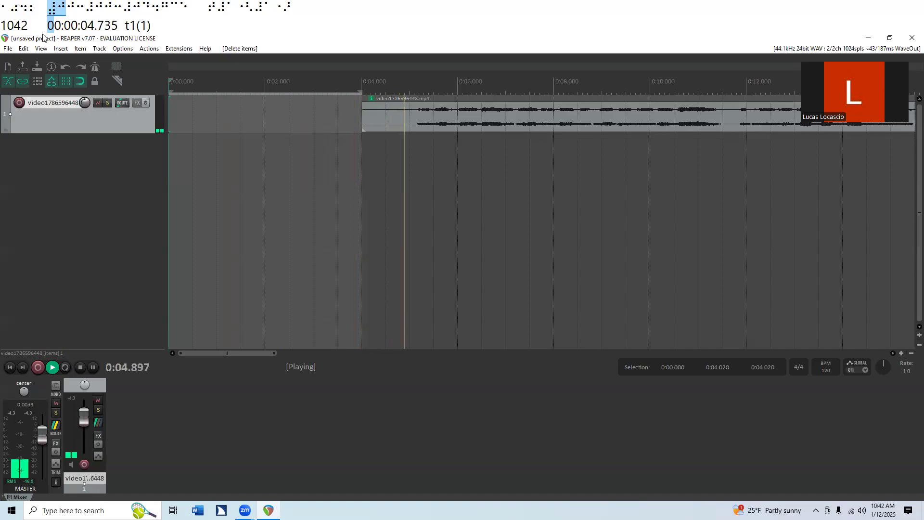
{"action": "key", "text": "space"}
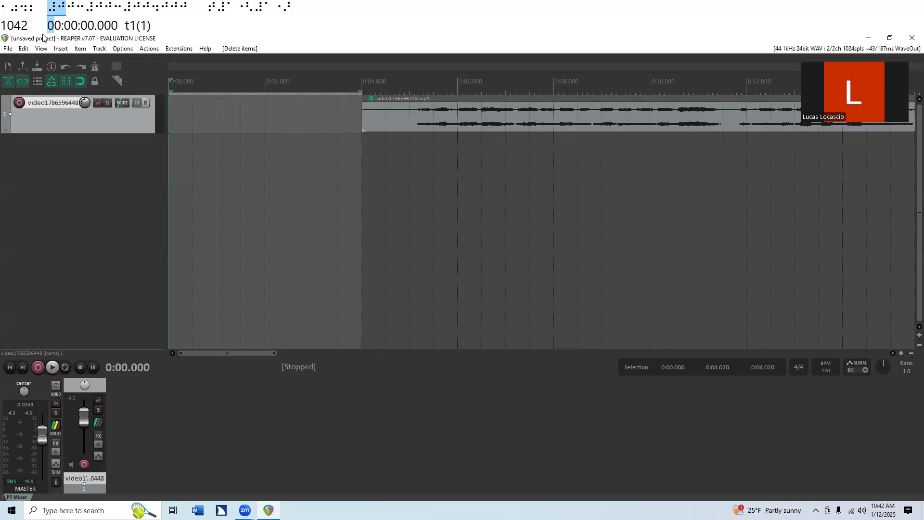
Step: Move the remaining clip to the project start by setting its position to 0.0 in the item properties
{"action": "key", "text": "ctrl+Right"}
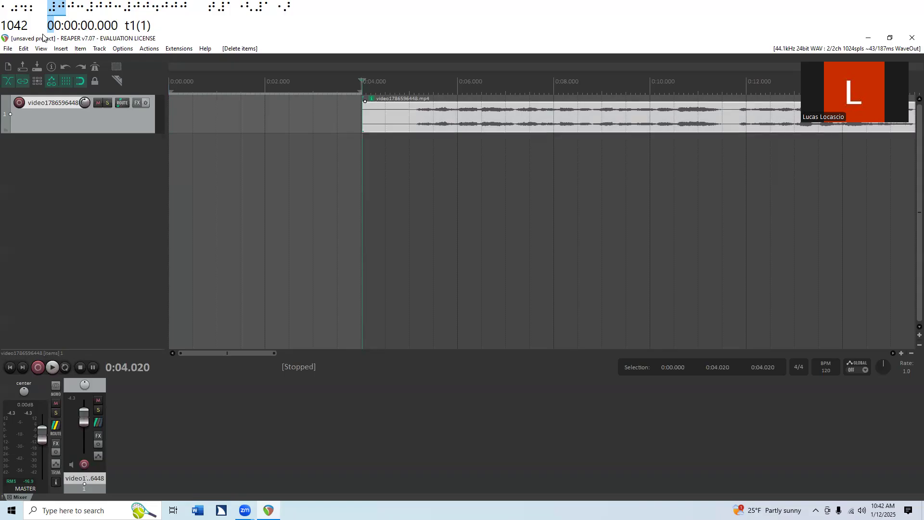
{"action": "key", "text": "alt+f"}
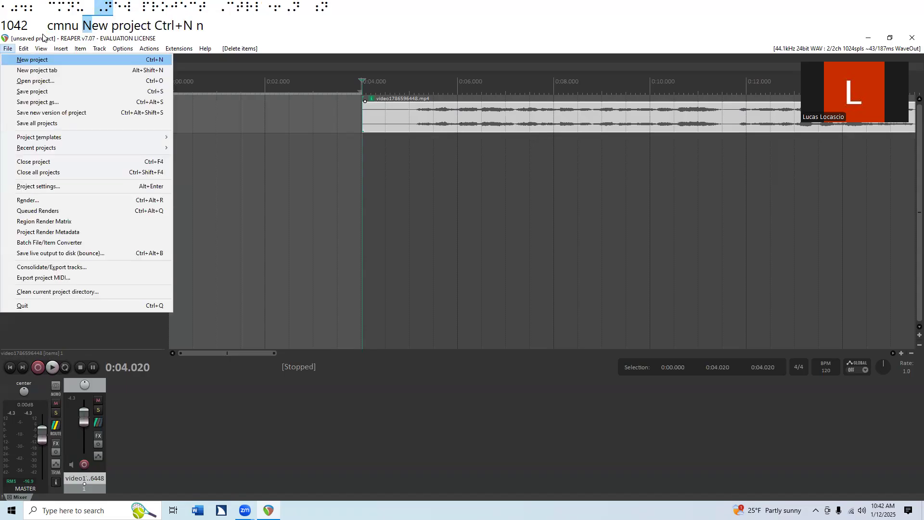
{"action": "key", "text": "Right"}
{"action": "key", "text": "Right"}
{"action": "key", "text": "Right"}
{"action": "key", "text": "Right"}
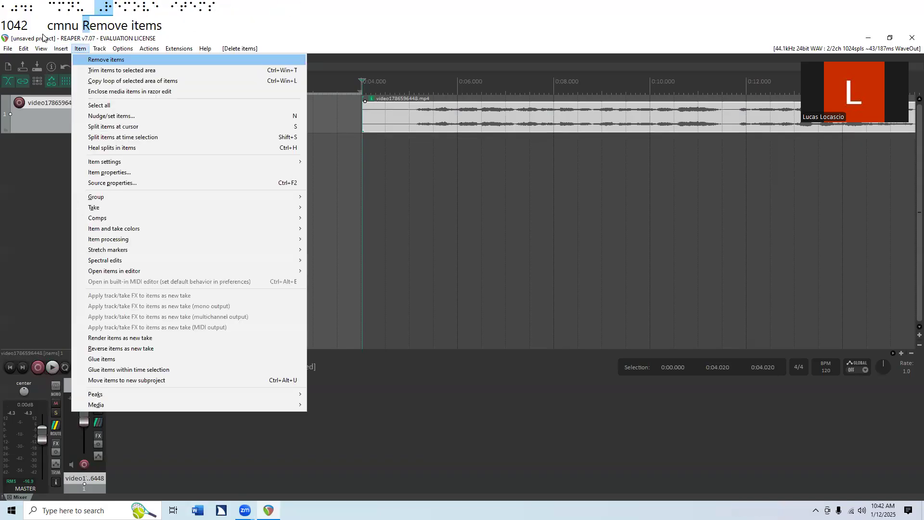
{"action": "key", "text": "Up"}
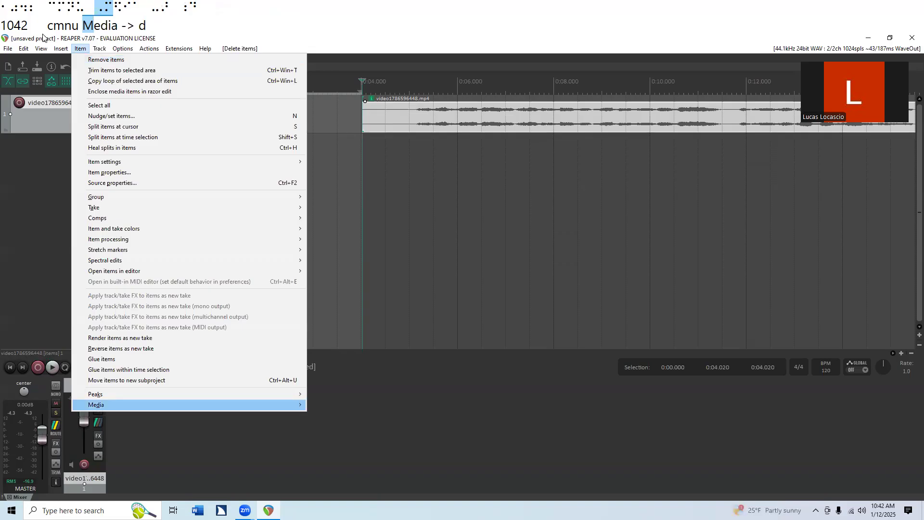
{"action": "key", "text": "p"}
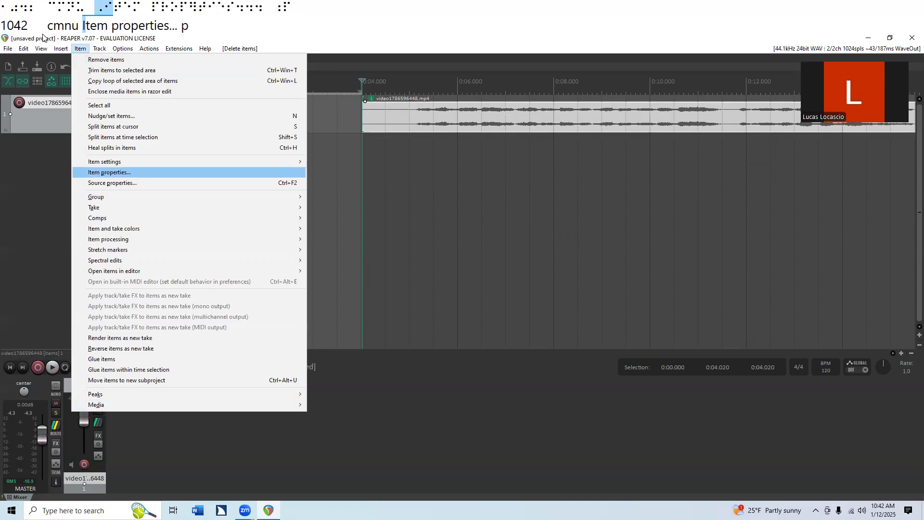
{"action": "key", "text": "Return"}
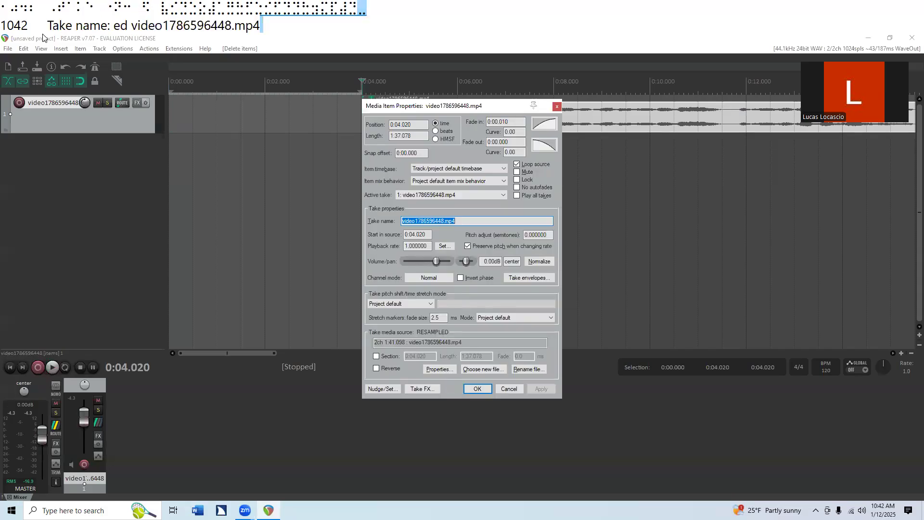
{"action": "key", "text": "Tab"}
{"action": "key", "text": "Tab"}
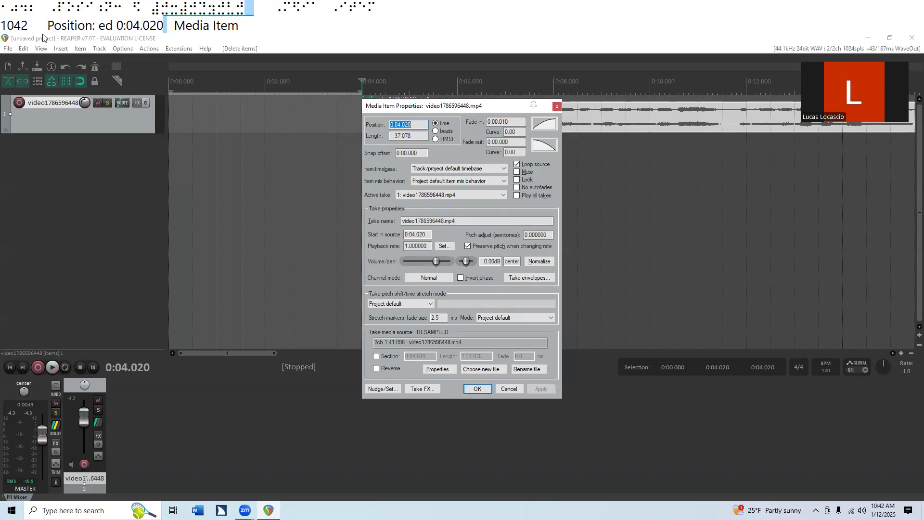
{"action": "key", "text": "BackSpace"}
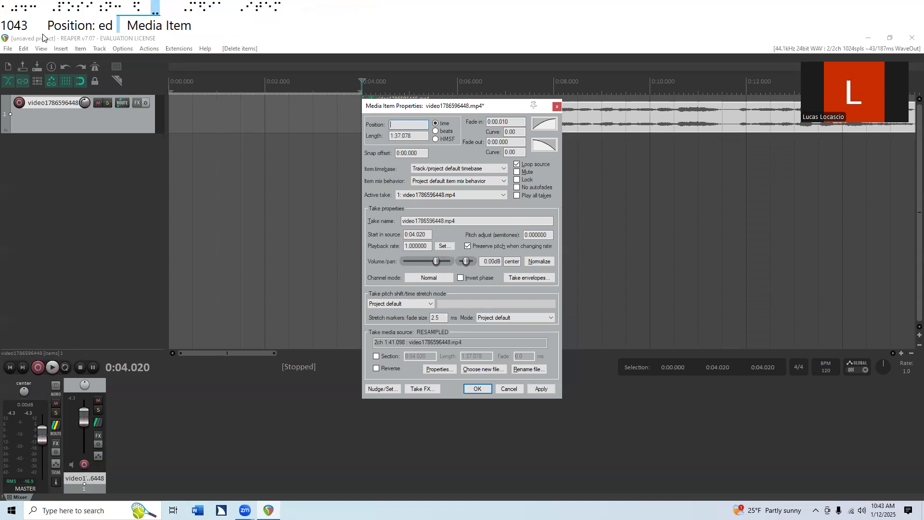
{"action": "type", "text": "0."}
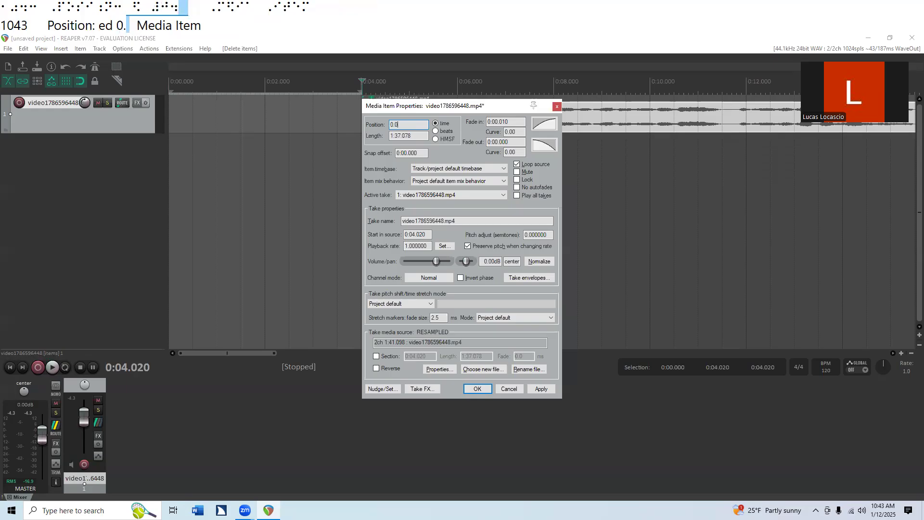
{"action": "key", "text": "Return"}
{"action": "key", "text": "Return"}
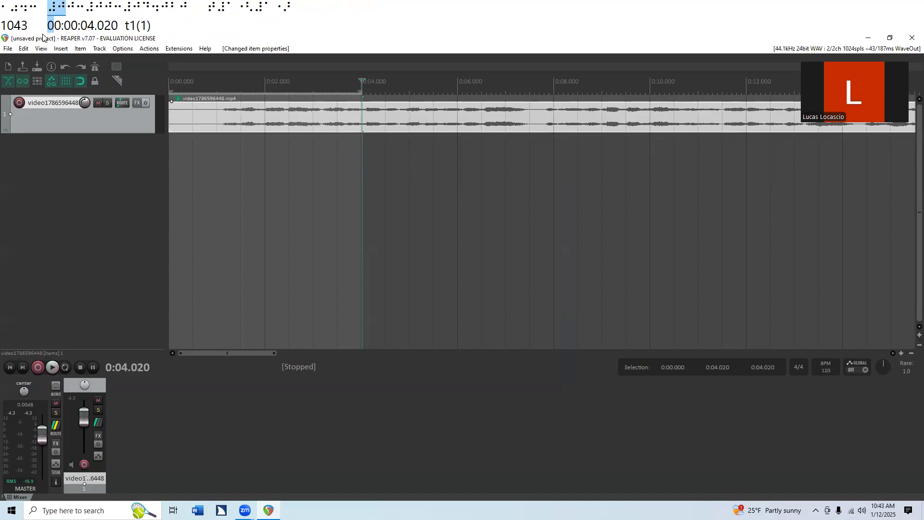
Step: Play the project from its start to check the repositioned clip's opening
{"action": "key", "text": "Home"}
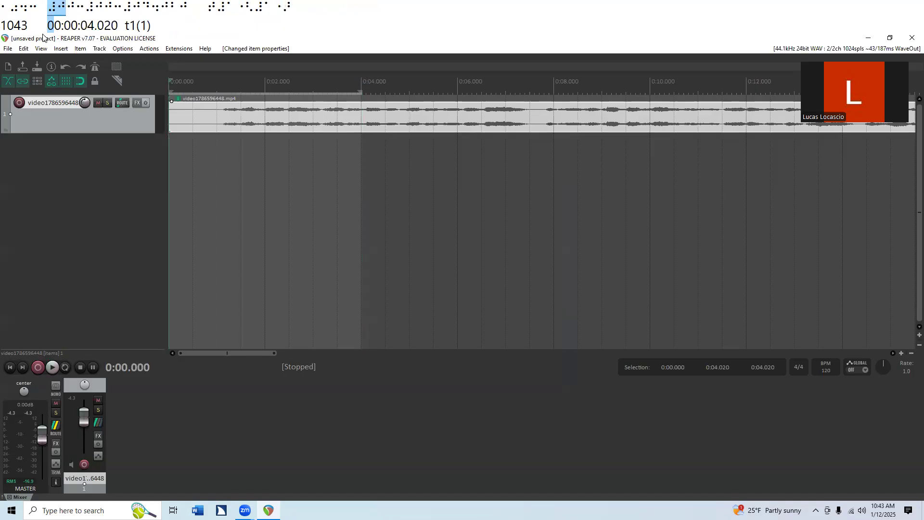
{"action": "key", "text": "space"}
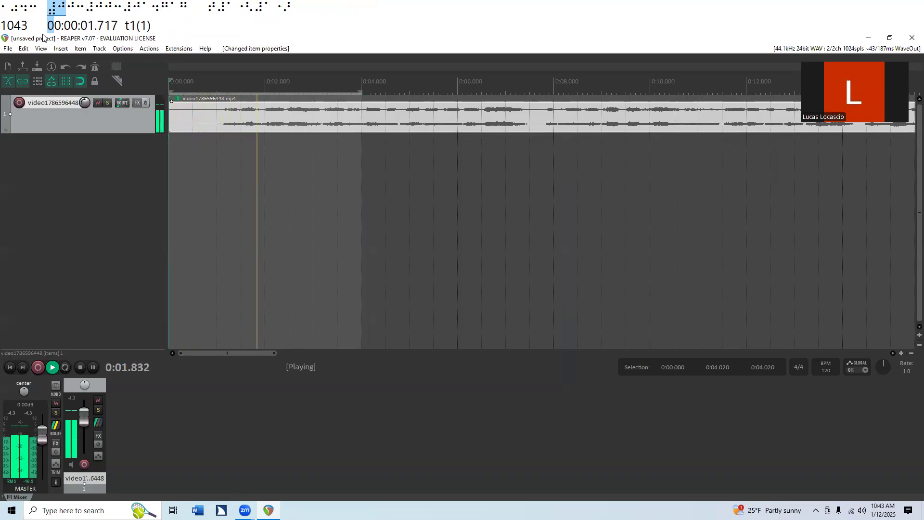
{"action": "key", "text": "space"}
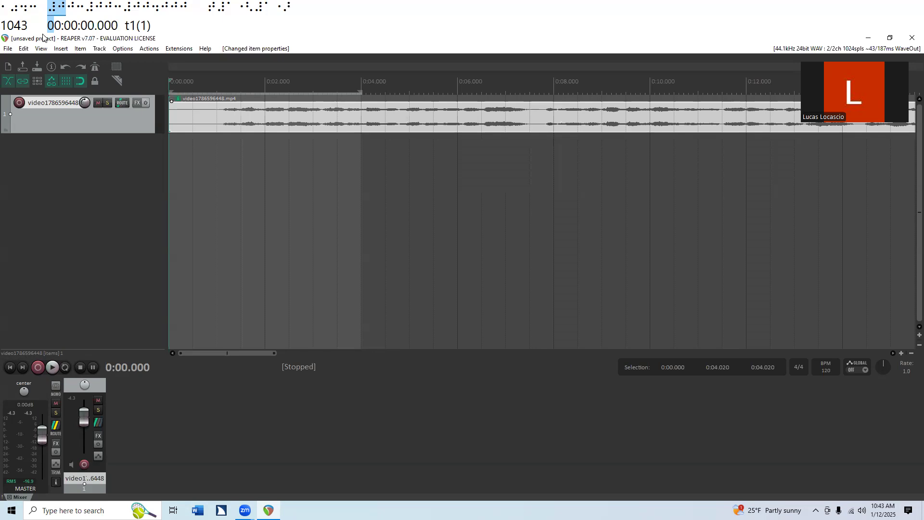
Step: Play the clip's ending from 1:35.078 and again from 1:33.078 to find where to trim it
{"action": "key", "text": "End"}
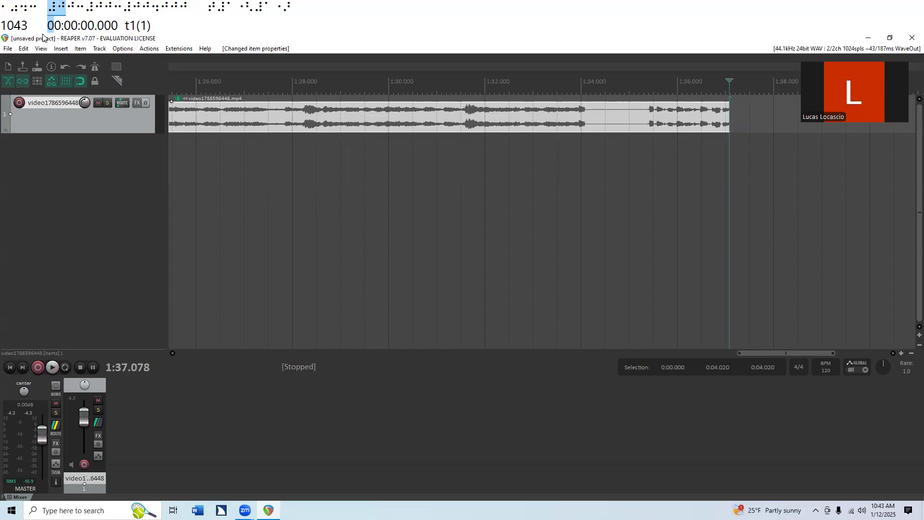
{"action": "key", "text": "Page_Up"}
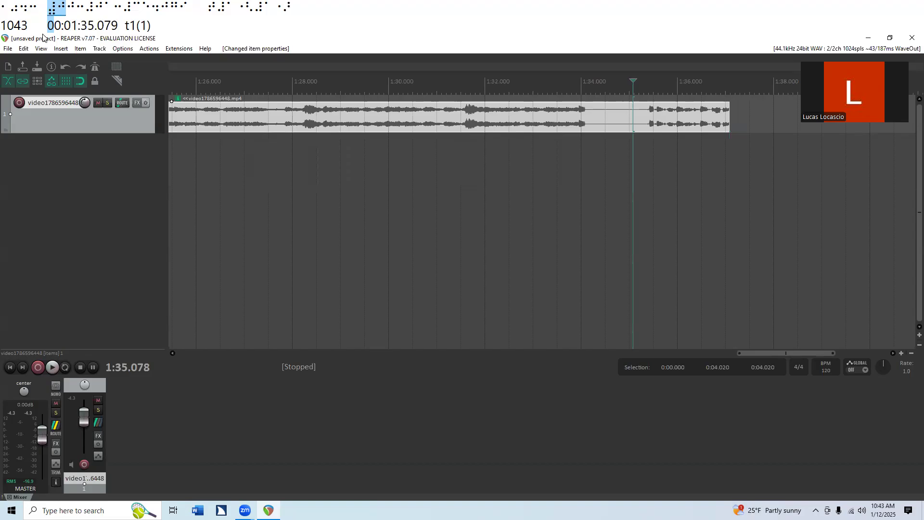
{"action": "key", "text": "space"}
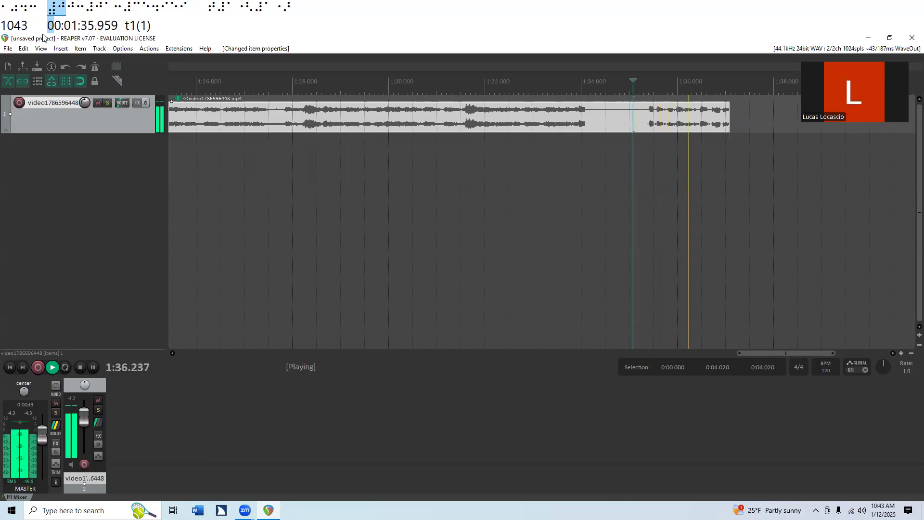
{"action": "key", "text": "ctrl+space"}
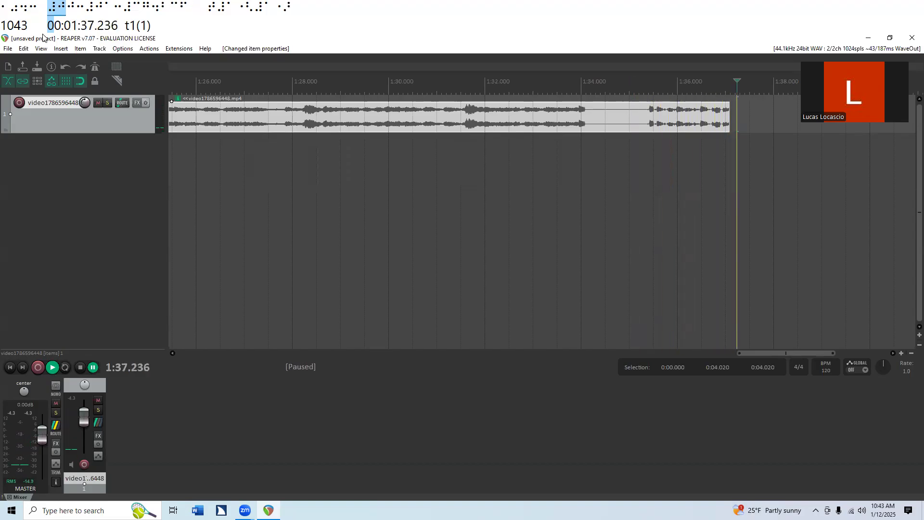
{"action": "key", "text": "End"}
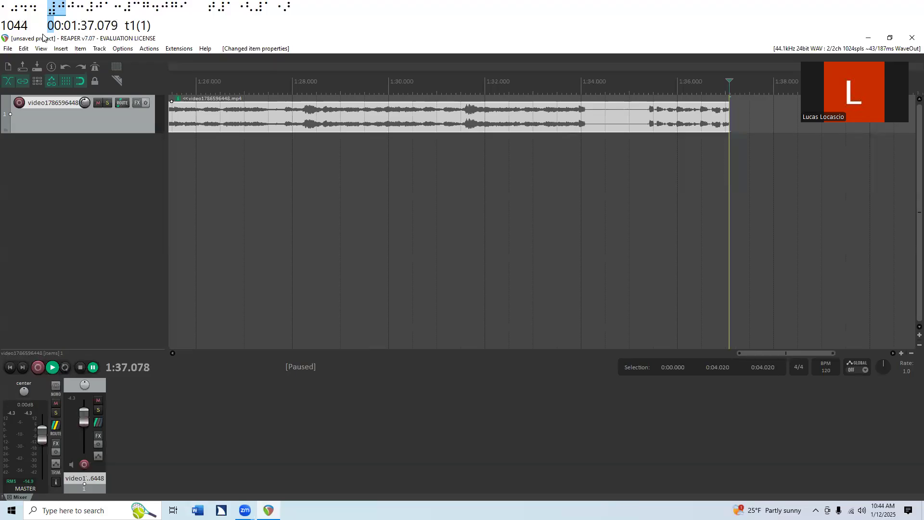
{"action": "key", "text": "Left"}
{"action": "key", "text": "Left"}
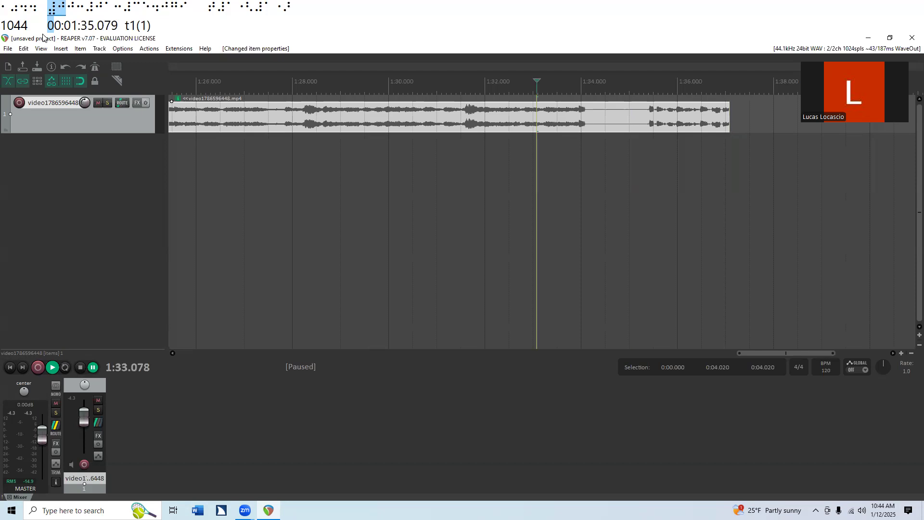
{"action": "key", "text": "space"}
{"action": "key", "text": "space"}
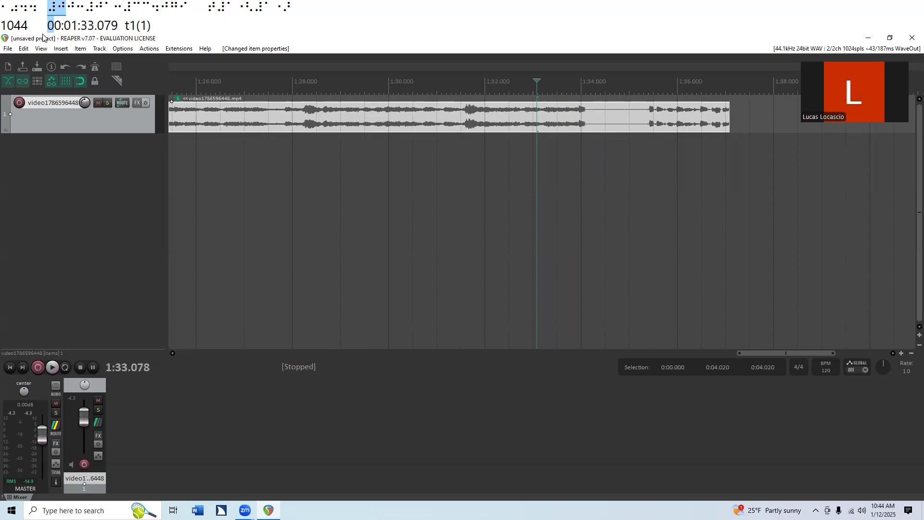
Step: Make a time selection from 1:33.328 to the end of the clip at 1:37.078
{"action": "key", "text": "End"}
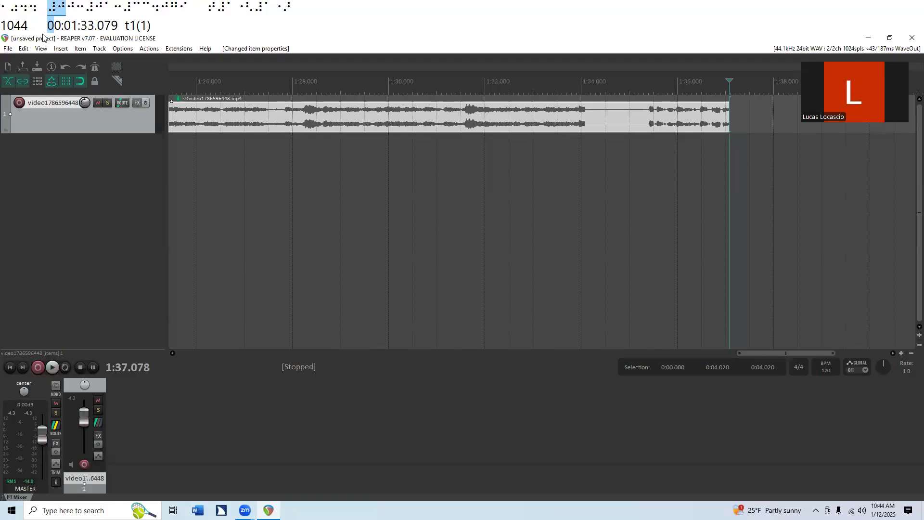
{"action": "key", "text": "Left"}
{"action": "key", "text": "Left"}
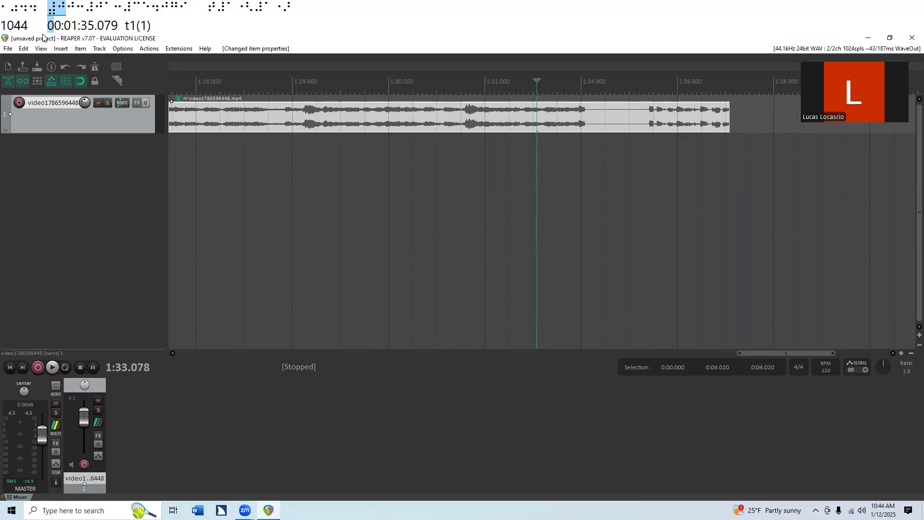
{"action": "key", "text": "Right"}
{"action": "key", "text": "Right"}
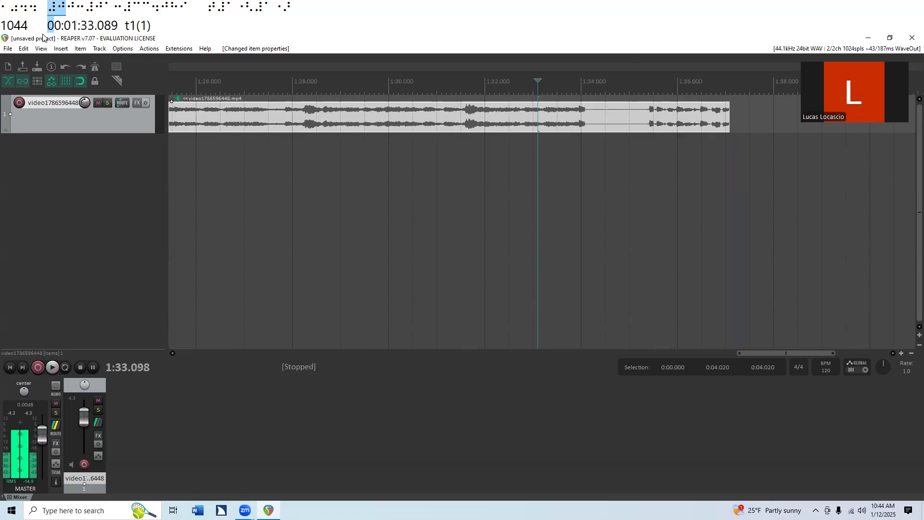
{"action": "key", "text": "Right"}
{"action": "key", "text": "Right"}
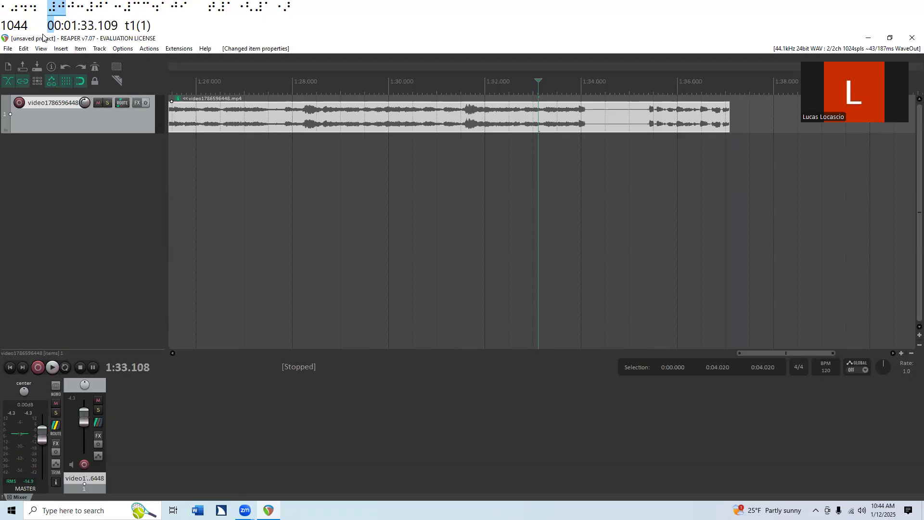
{"action": "key", "text": "Right"}
{"action": "key", "text": "Right"}
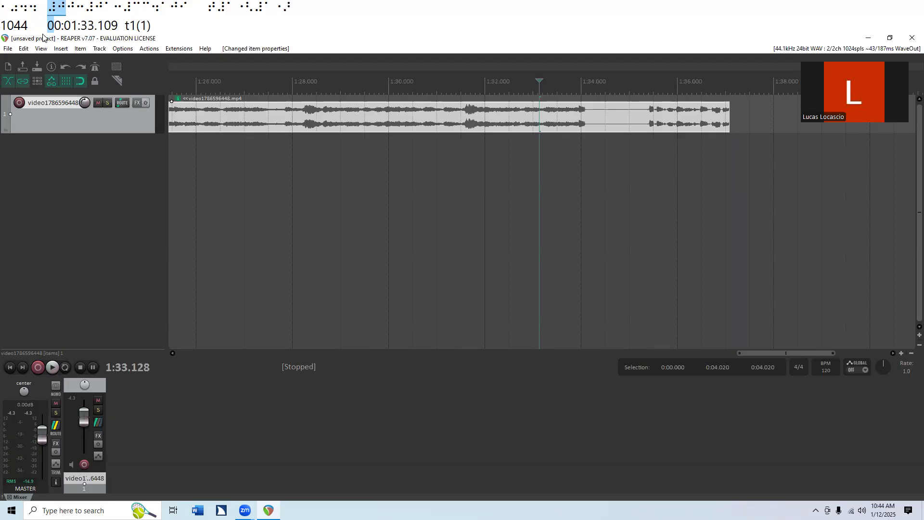
{"action": "key", "text": "Right"}
{"action": "key", "text": "Right"}
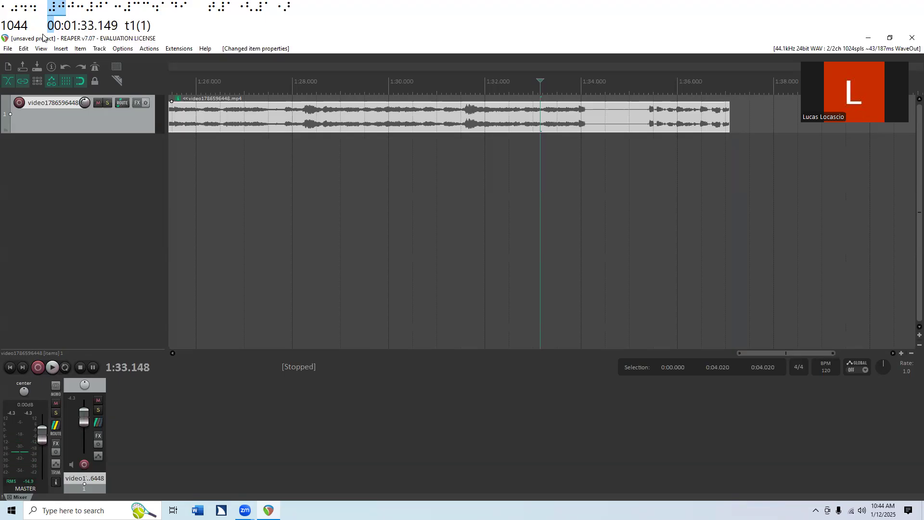
{"action": "key", "text": "Right"}
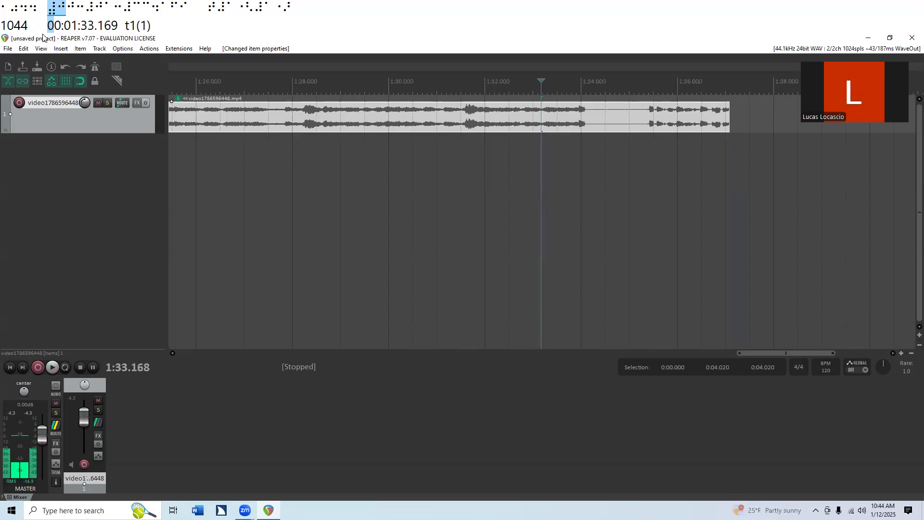
{"action": "key", "text": "Right"}
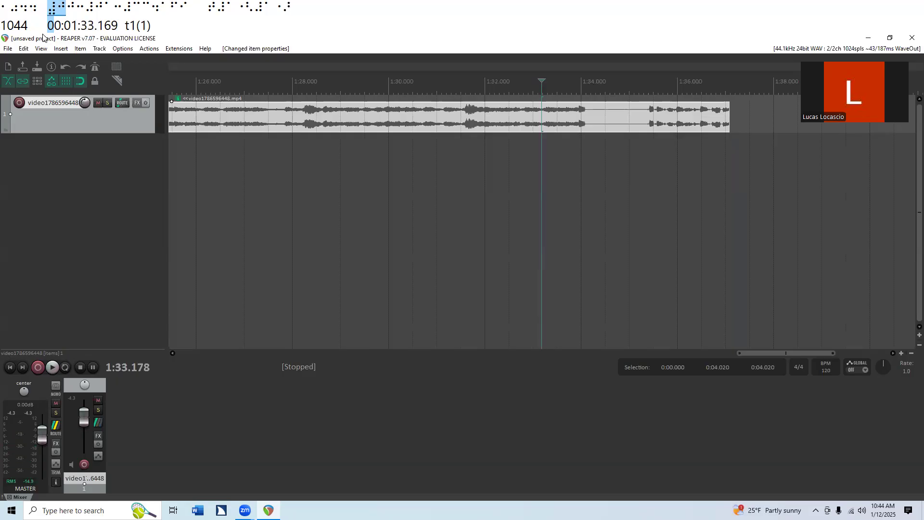
{"action": "key", "text": "Right"}
{"action": "key", "text": "Right"}
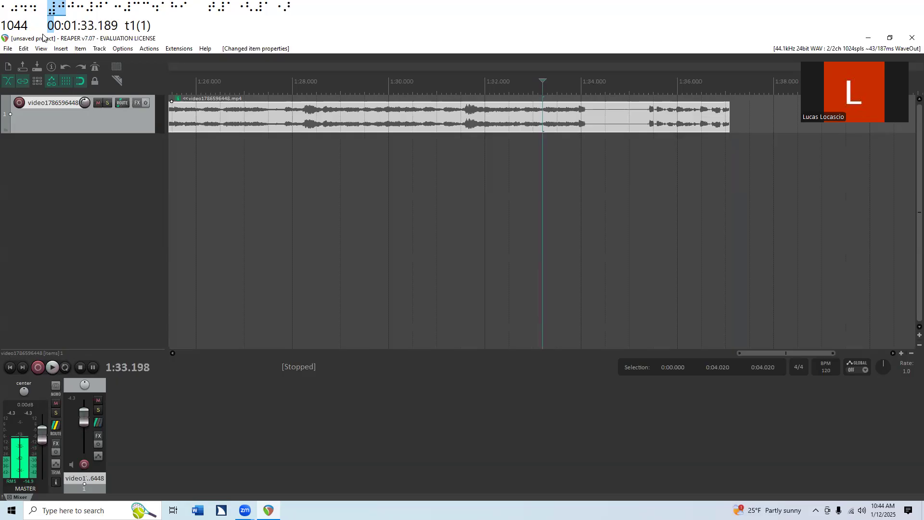
{"action": "key", "text": "Right"}
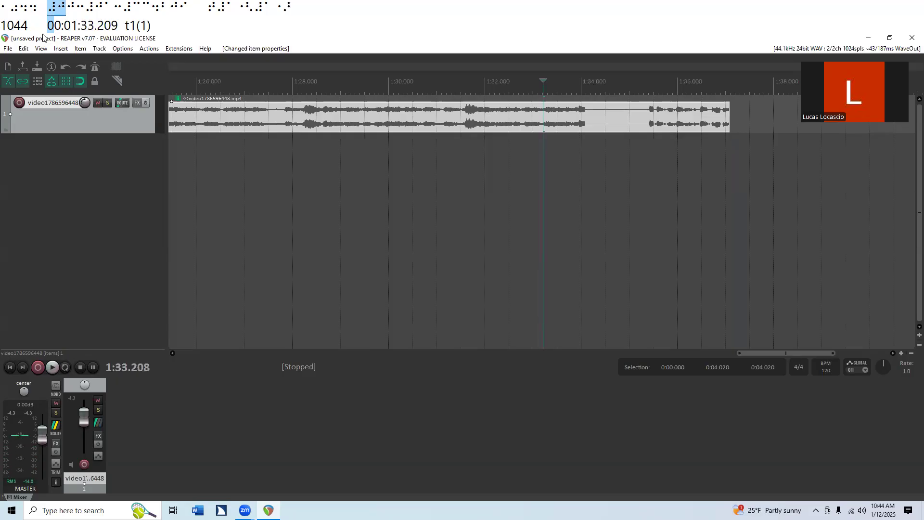
{"action": "key", "text": "Right"}
{"action": "key", "text": "Right"}
{"action": "key", "text": "Right"}
{"action": "key", "text": "Right"}
{"action": "key", "text": "Right"}
{"action": "key", "text": "Right"}
{"action": "key", "text": "Right"}
{"action": "key", "text": "Right"}
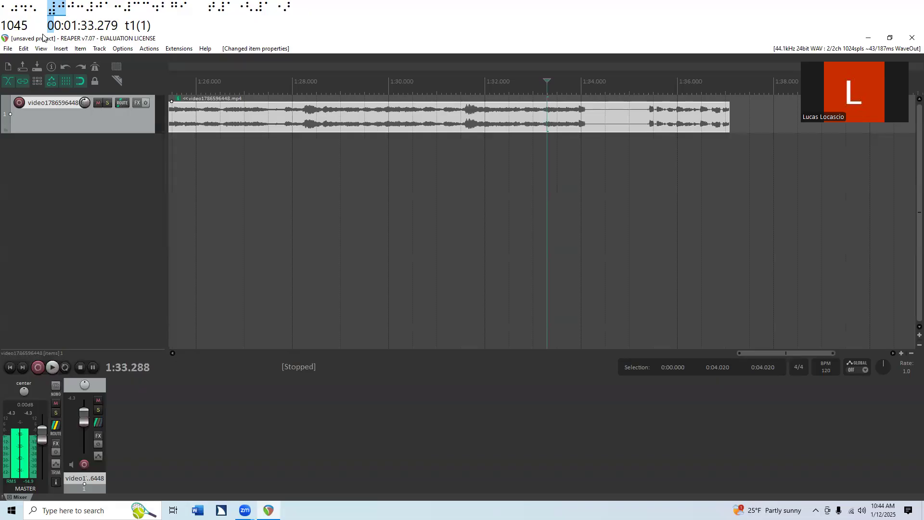
{"action": "key", "text": "Right"}
{"action": "key", "text": "Right"}
{"action": "key", "text": "Right"}
{"action": "key", "text": "Right"}
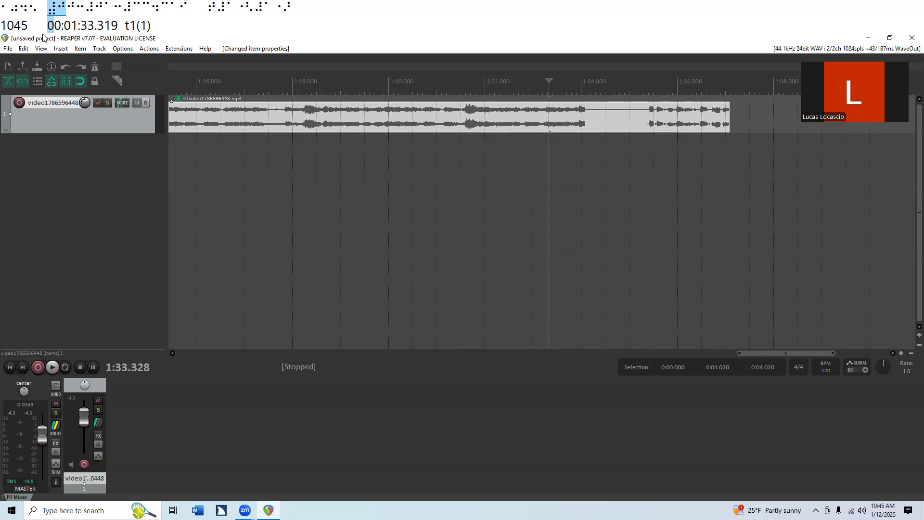
{"action": "key", "text": "["}
{"action": "key", "text": "End"}
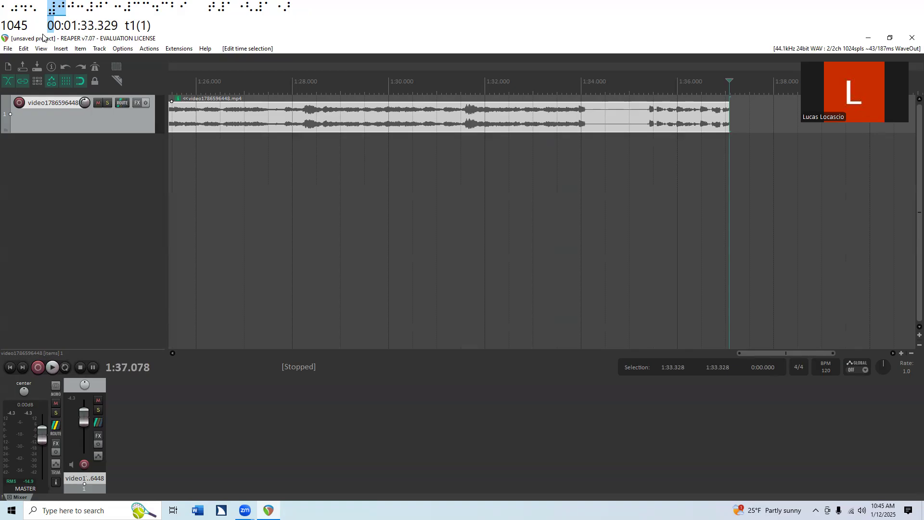
{"action": "key", "text": "]"}
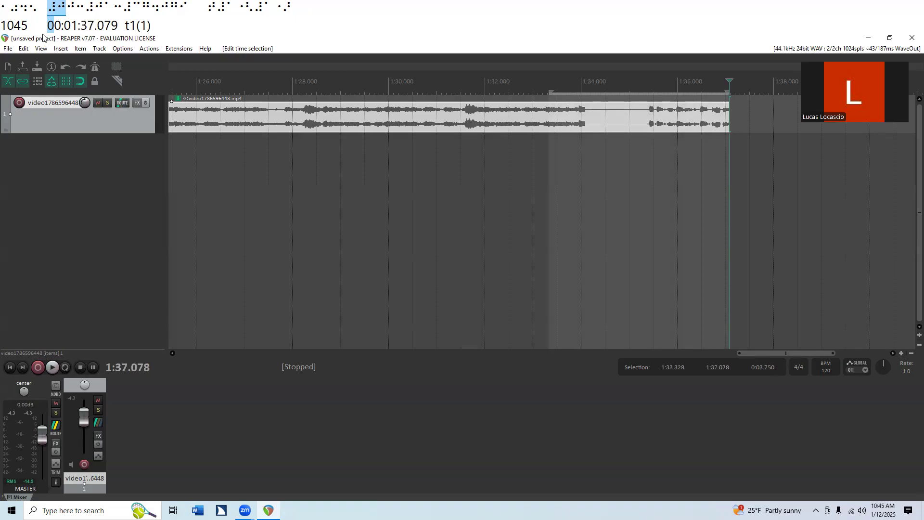
Step: Split the clip at the time selection and delete the piece from 1:33.328 to its end
{"action": "key", "text": "shift+s"}
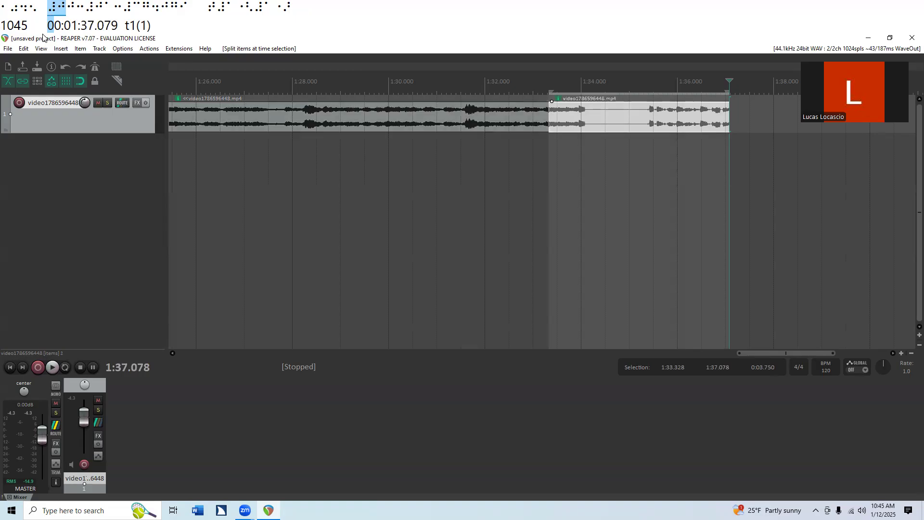
{"action": "key", "text": "ctrl+Left"}
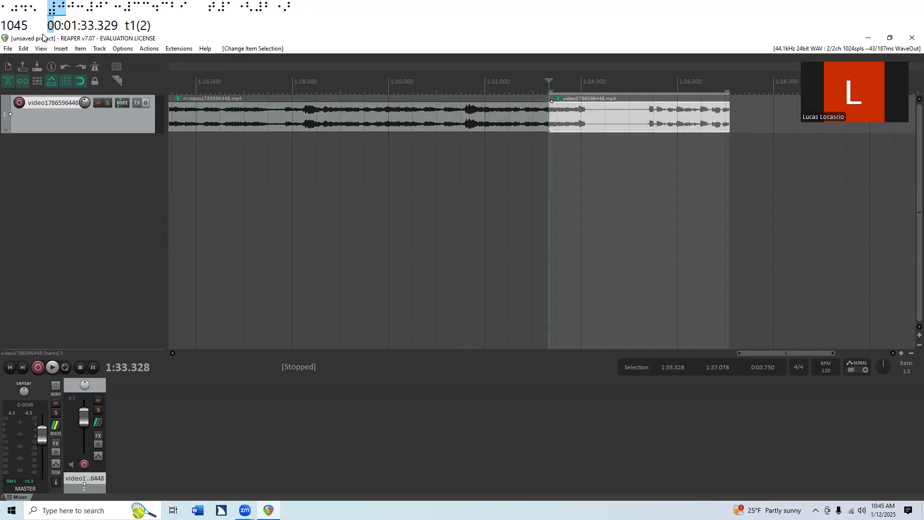
{"action": "key", "text": "ctrl+Left"}
{"action": "key", "text": "ctrl+Right"}
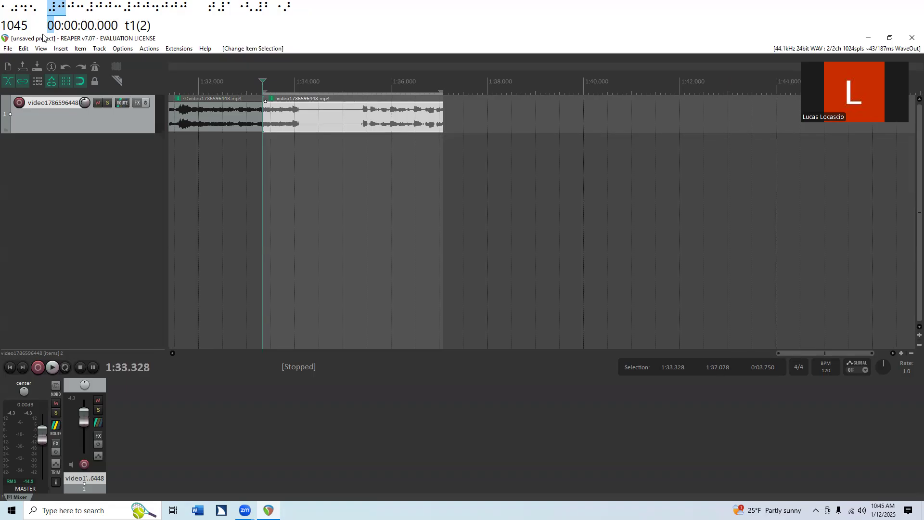
{"action": "key", "text": "Delete"}
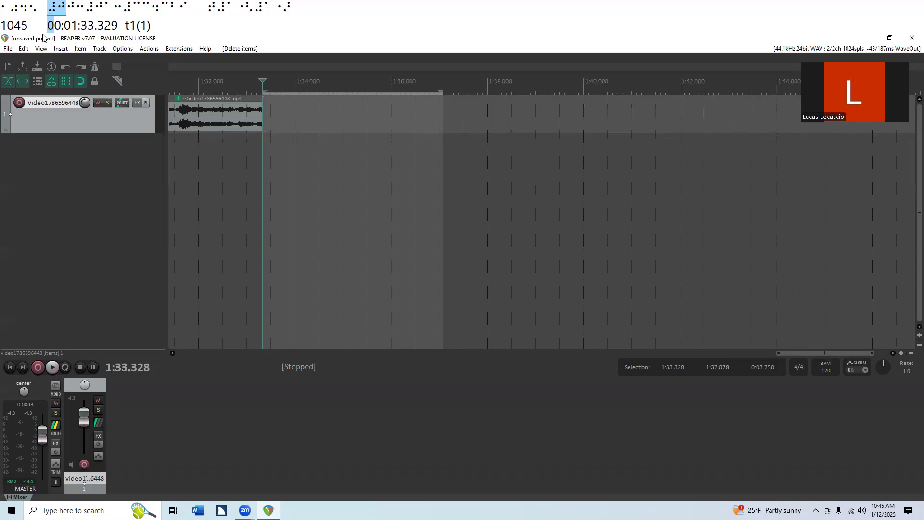
Step: Open the render settings for exporting the project to a file
{"action": "key", "text": "alt+f"}
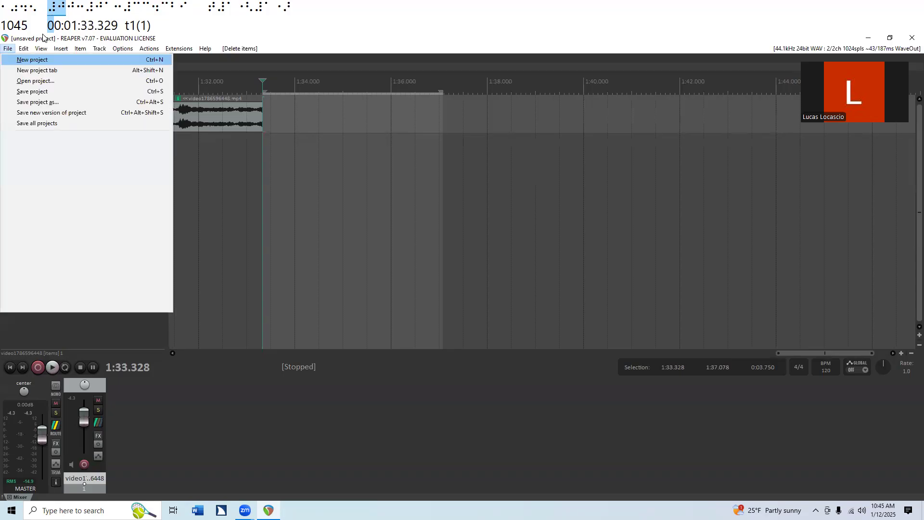
{"action": "key", "text": "Down"}
{"action": "key", "text": "Down"}
{"action": "key", "text": "Down"}
{"action": "key", "text": "Down"}
{"action": "key", "text": "Down"}
{"action": "key", "text": "Down"}
{"action": "key", "text": "Down"}
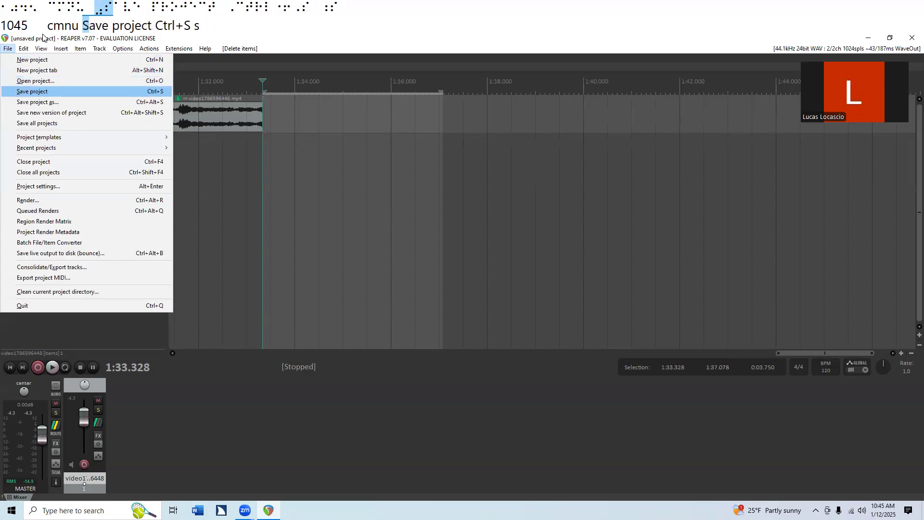
{"action": "key", "text": "Down"}
{"action": "key", "text": "Down"}
{"action": "key", "text": "Down"}
{"action": "key", "text": "Down"}
{"action": "key", "text": "Down"}
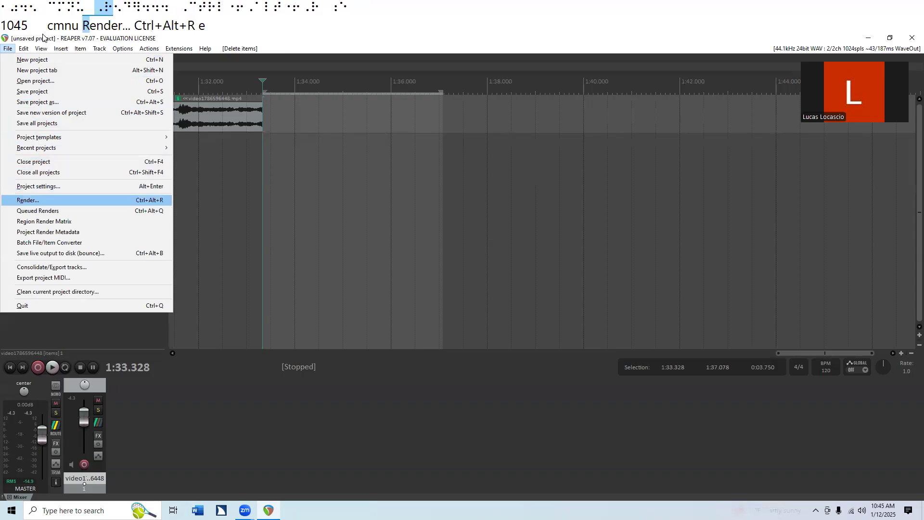
{"action": "key", "text": "Return"}
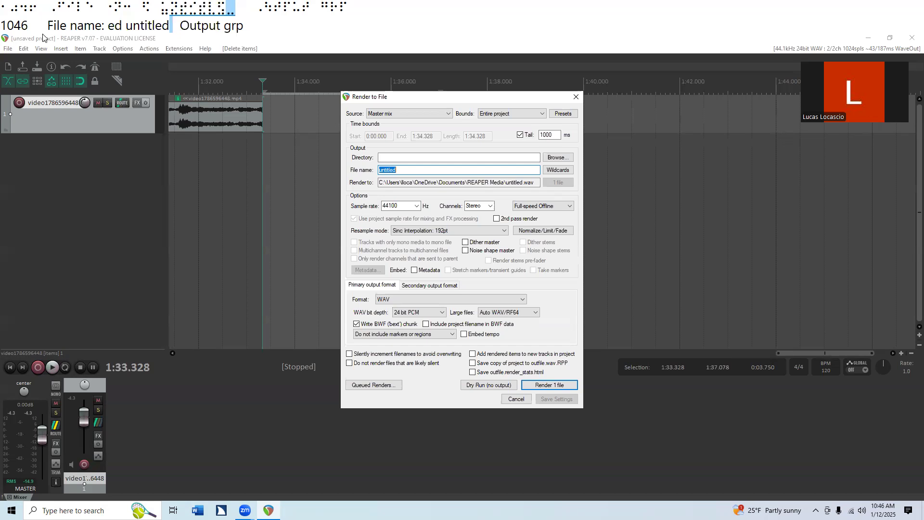
Step: Set the render's primary output format to MP3 (encoder by LAME project)
{"action": "key", "text": "Tab"}
{"action": "key", "text": "Tab"}
{"action": "key", "text": "Tab"}
{"action": "key", "text": "Tab"}
{"action": "key", "text": "Tab"}
{"action": "key", "text": "Tab"}
{"action": "key", "text": "Tab"}
{"action": "key", "text": "Tab"}
{"action": "key", "text": "Tab"}
{"action": "key", "text": "Tab"}
{"action": "key", "text": "Tab"}
{"action": "key", "text": "Tab"}
{"action": "key", "text": "Tab"}
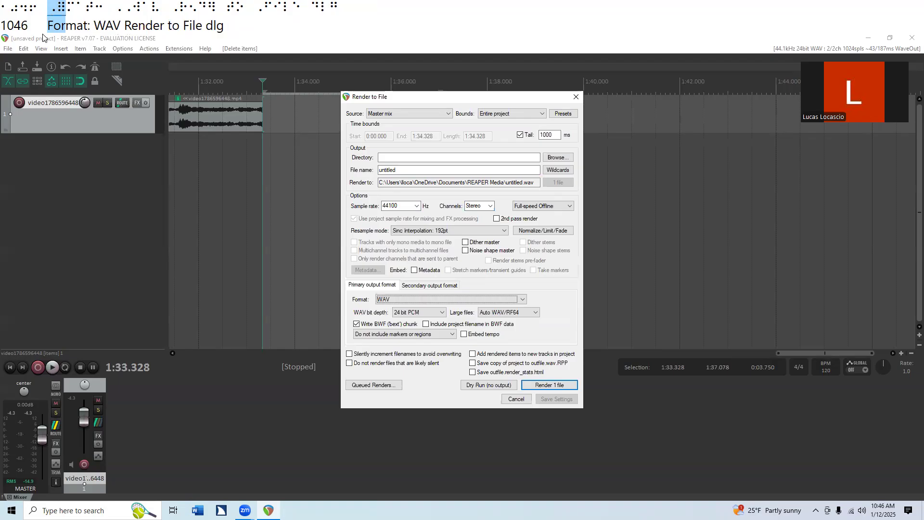
{"action": "key", "text": "Down"}
{"action": "key", "text": "Down"}
{"action": "key", "text": "Down"}
{"action": "key", "text": "Down"}
{"action": "key", "text": "Down"}
{"action": "key", "text": "Down"}
{"action": "key", "text": "Up"}
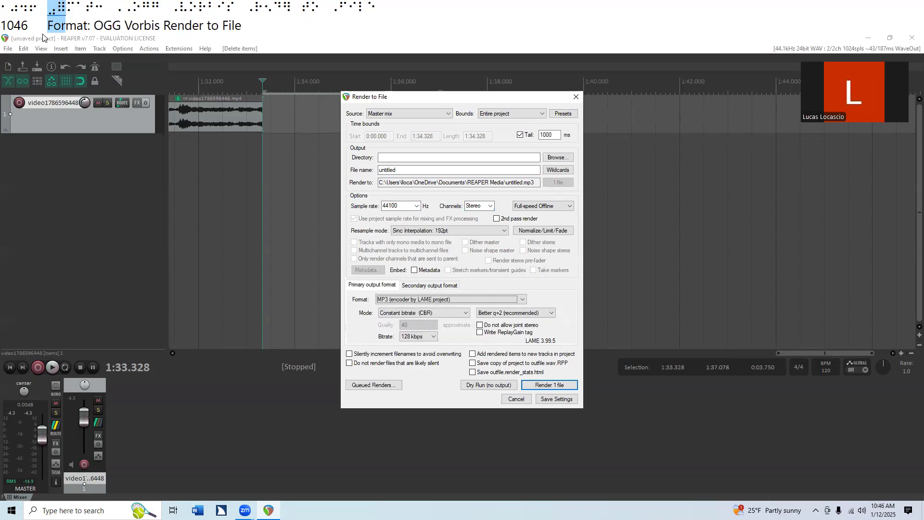
Step: Render the entire project to MP3, incrementing the filename instead of overwriting the existing untitled.mp3
{"action": "key", "text": "Tab"}
{"action": "key", "text": "shift+Tab"}
{"action": "key", "text": "Tab"}
{"action": "key", "text": "Tab"}
{"action": "key", "text": "Tab"}
{"action": "key", "text": "Tab"}
{"action": "key", "text": "Tab"}
{"action": "key", "text": "Tab"}
{"action": "key", "text": "Tab"}
{"action": "key", "text": "Tab"}
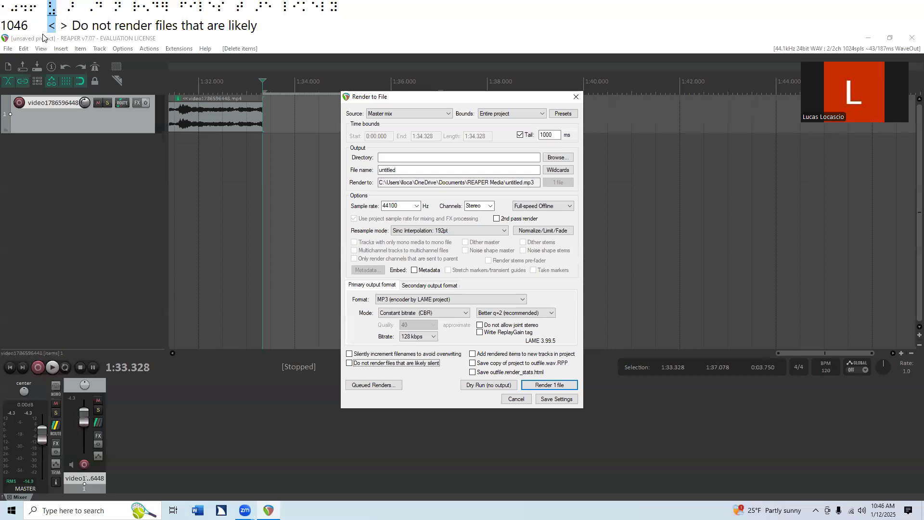
{"action": "key", "text": "Tab"}
{"action": "key", "text": "Tab"}
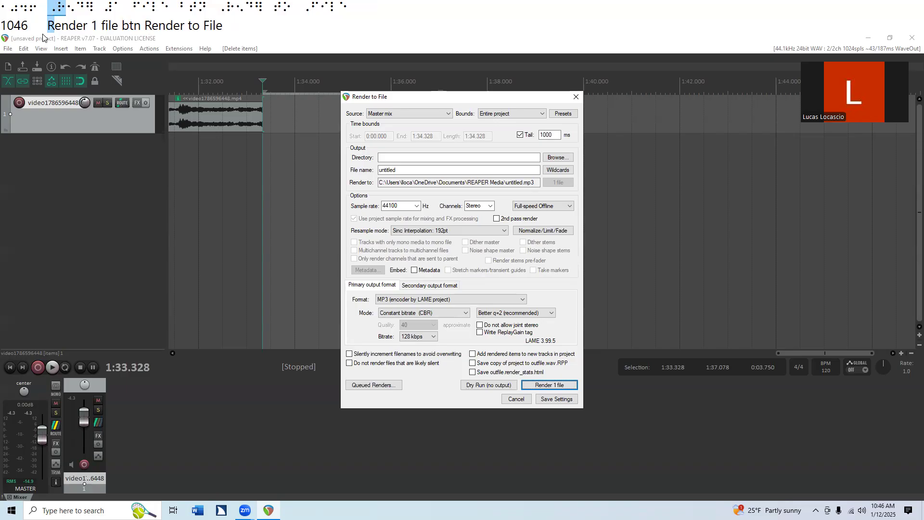
{"action": "key", "text": "Return"}
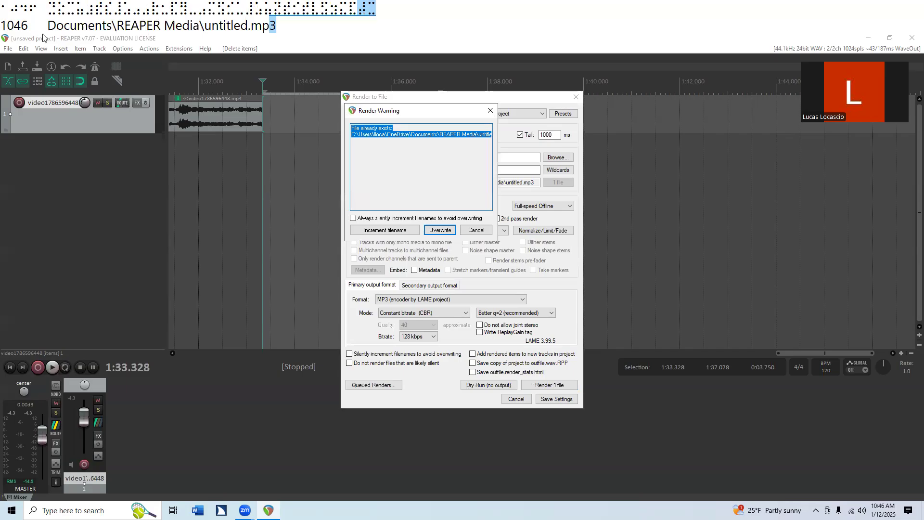
{"action": "key", "text": "Tab"}
{"action": "key", "text": "Tab"}
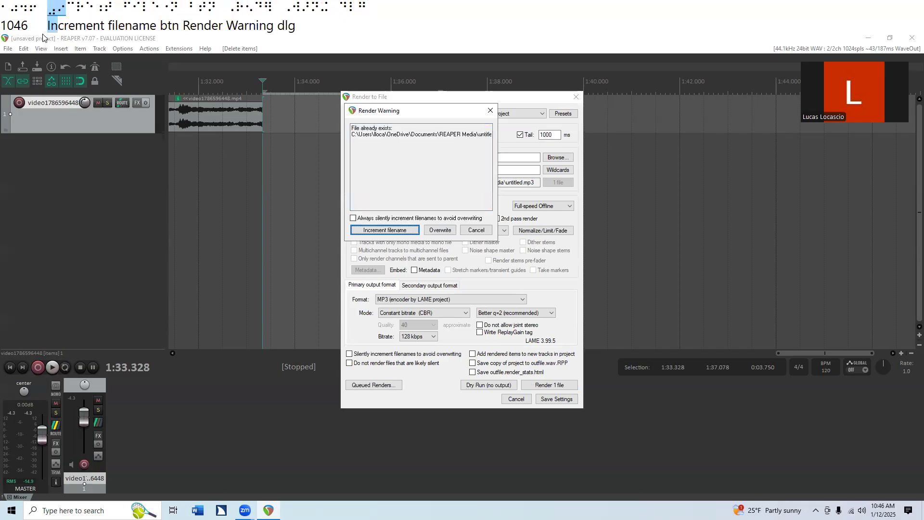
{"action": "key", "text": "Return"}
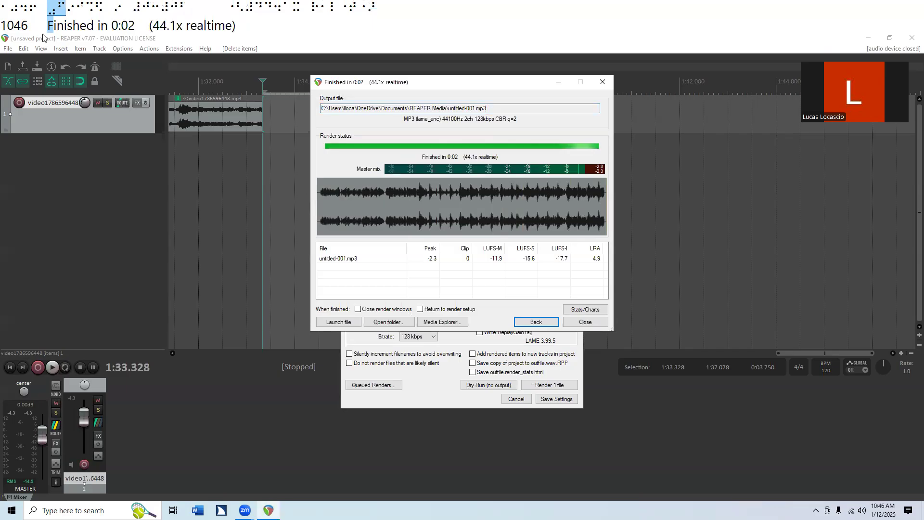
Step: Launch the rendered untitled-001.mp3 to check how it plays, and close the media player
{"action": "key", "text": "Tab"}
{"action": "key", "text": "Tab"}
{"action": "key", "text": "Tab"}
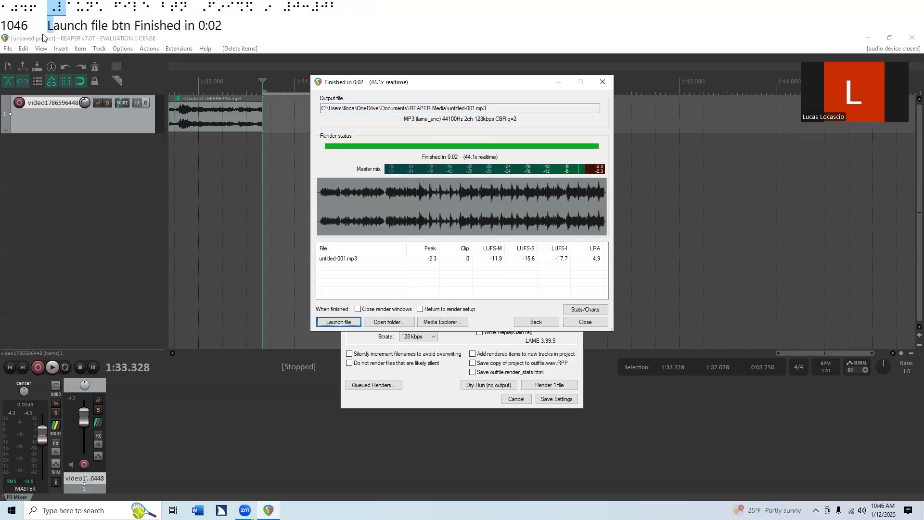
{"action": "key", "text": "Return"}
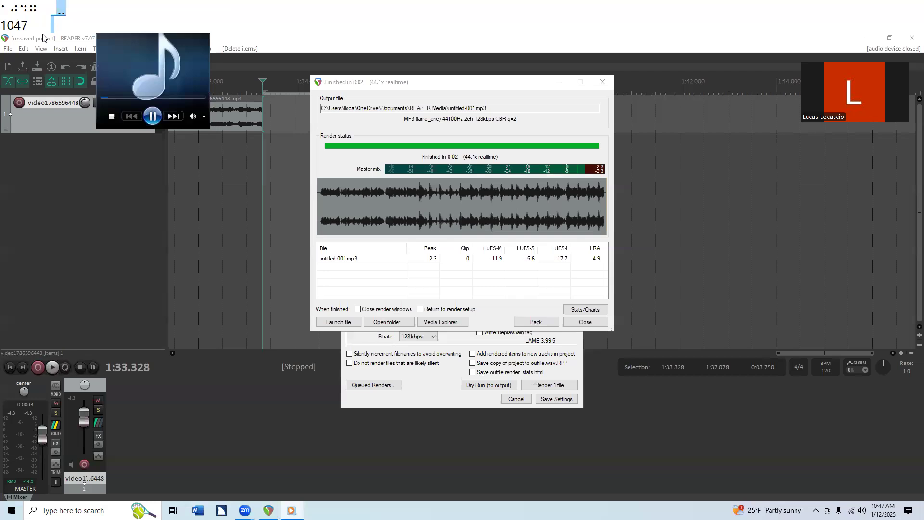
{"action": "key", "text": "alt+F4"}
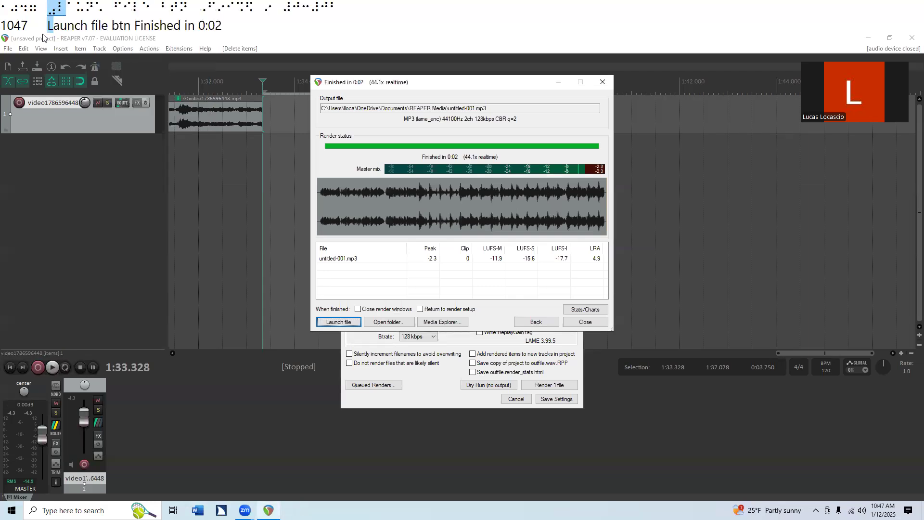